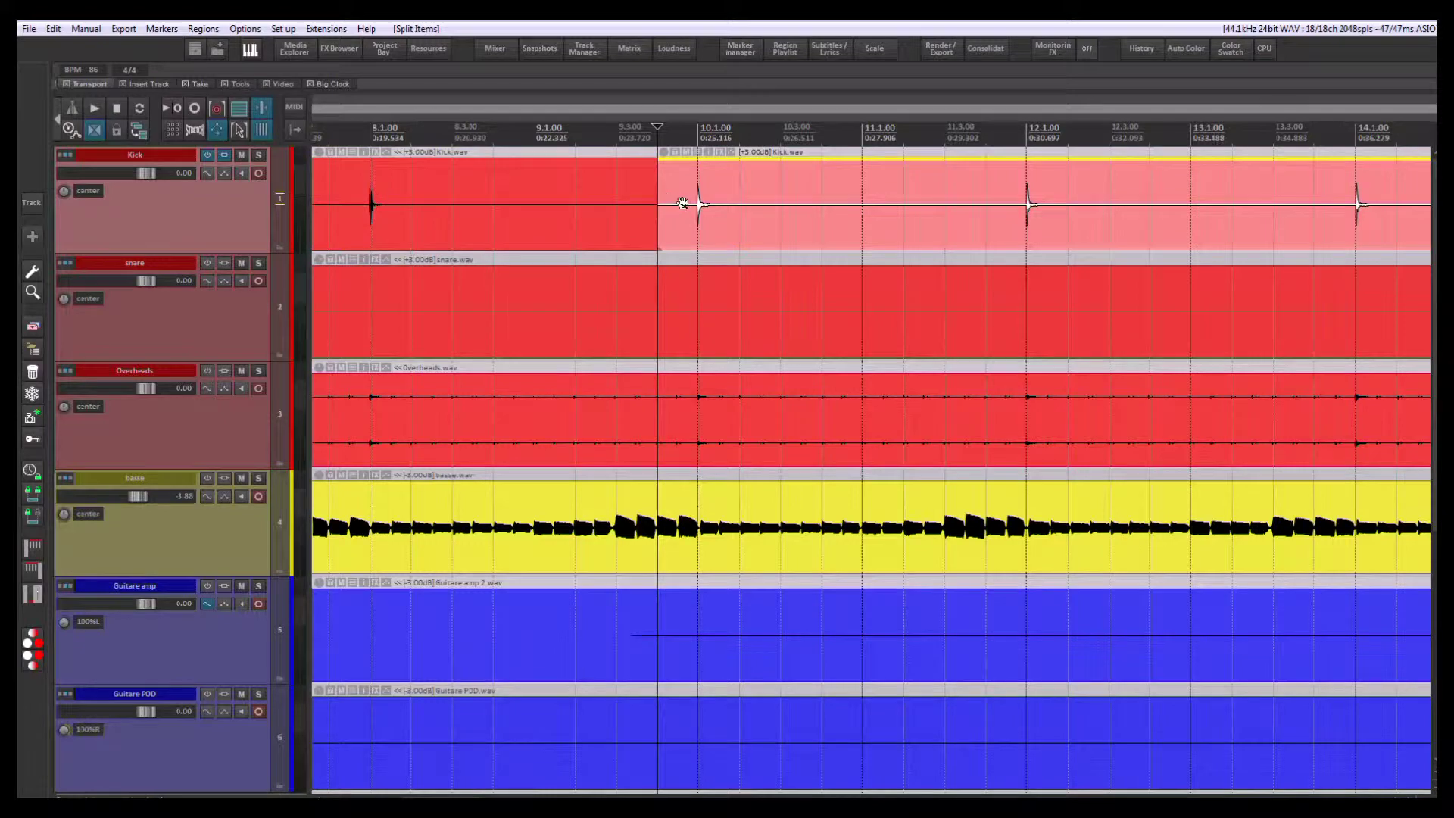
Split the bass item at 9.4.00 and move its second part slightly earlier so it overlaps the first part with a crossfade.
scroll(861, 205, "up", 5)
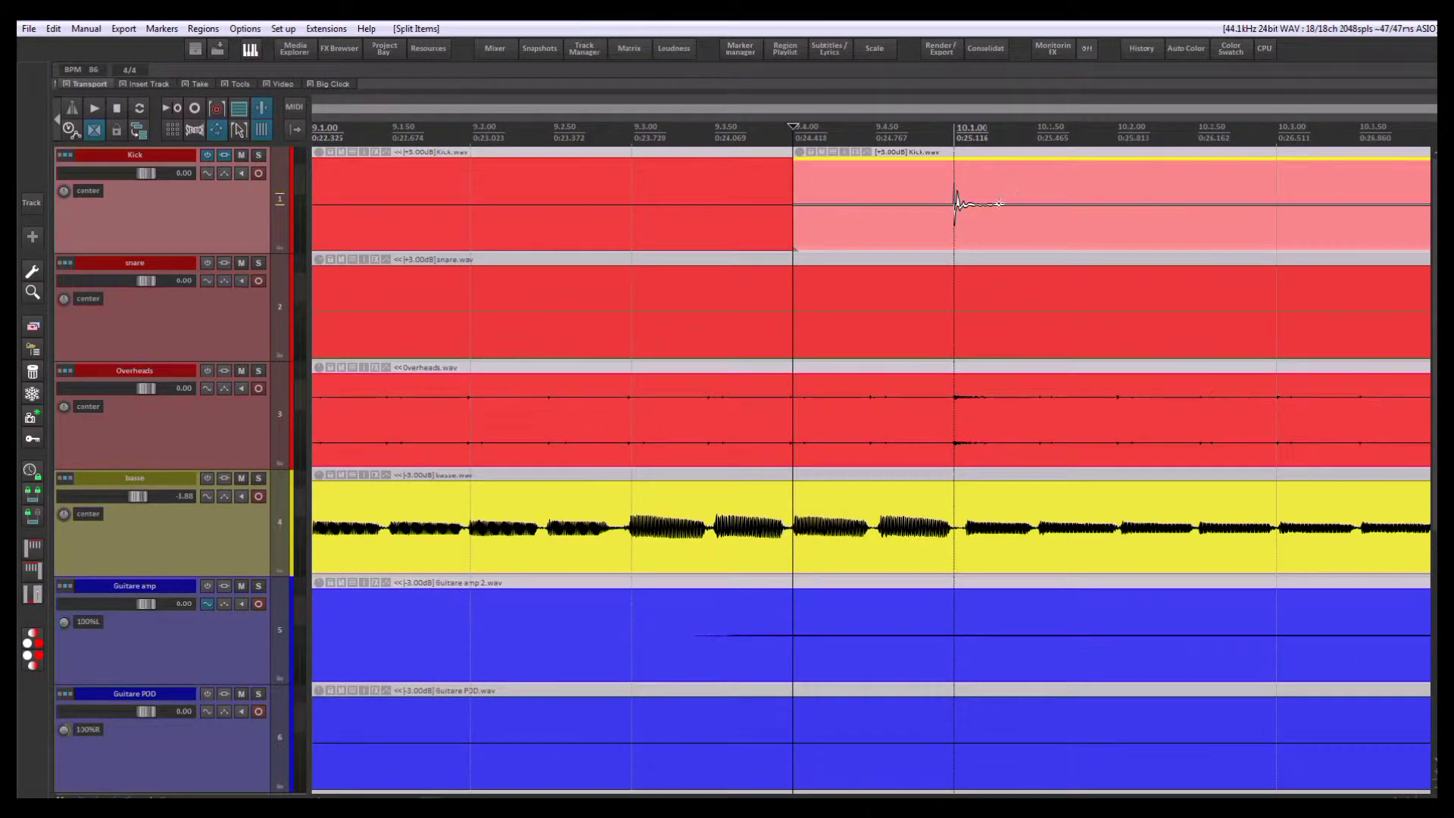
left_click(791, 503)
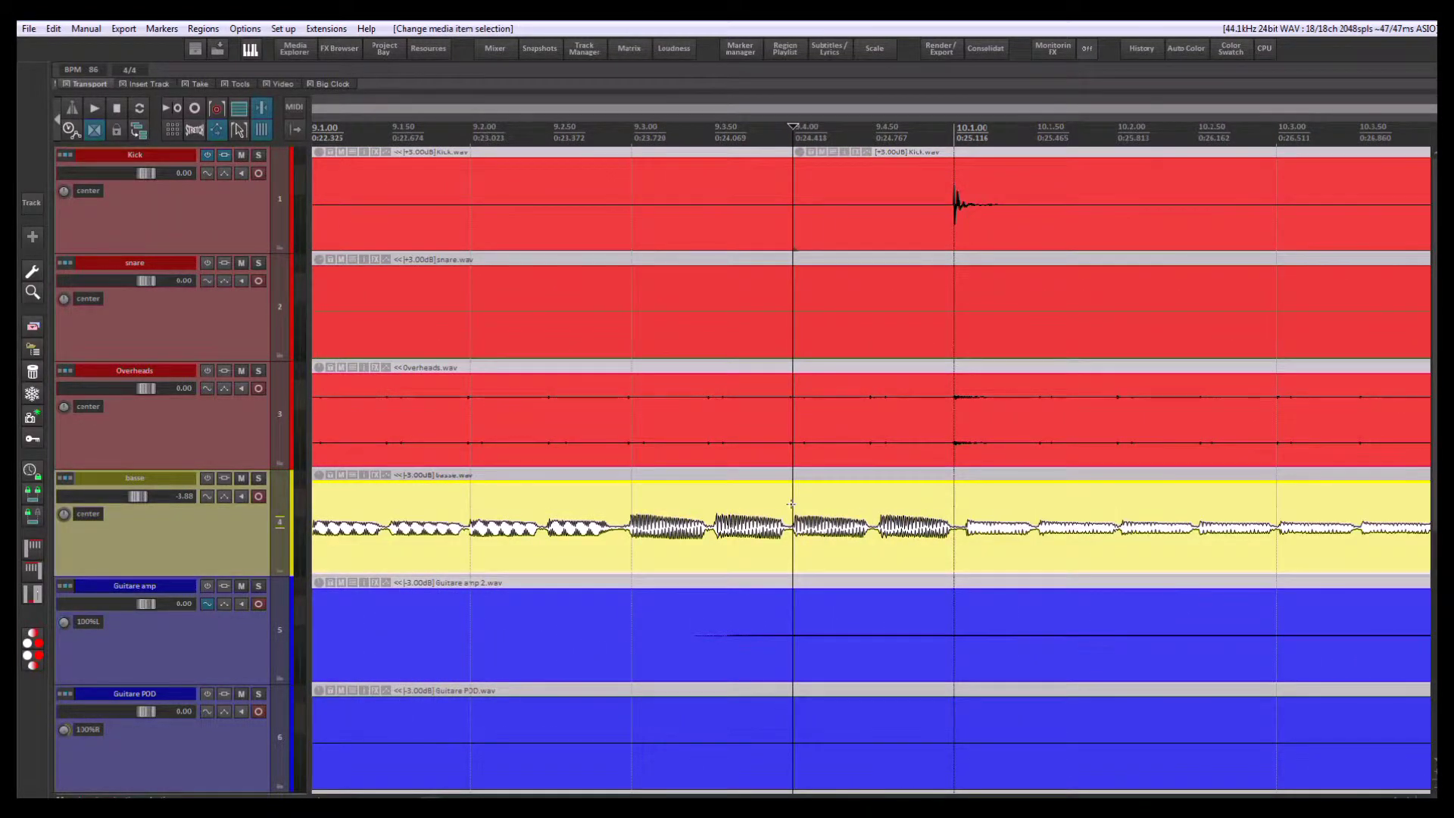
key("s")
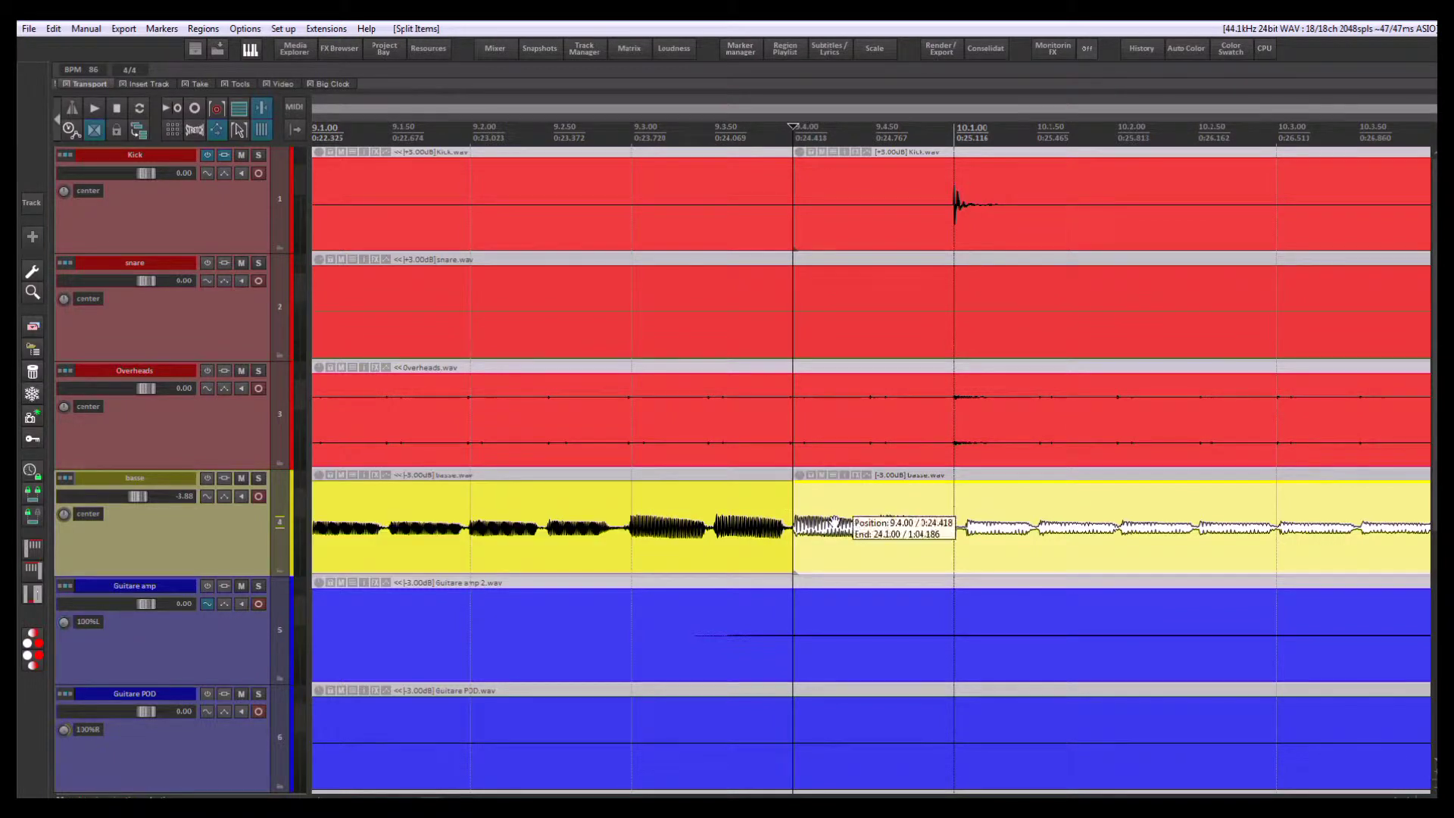
left_click_drag(885, 517, 822, 523)
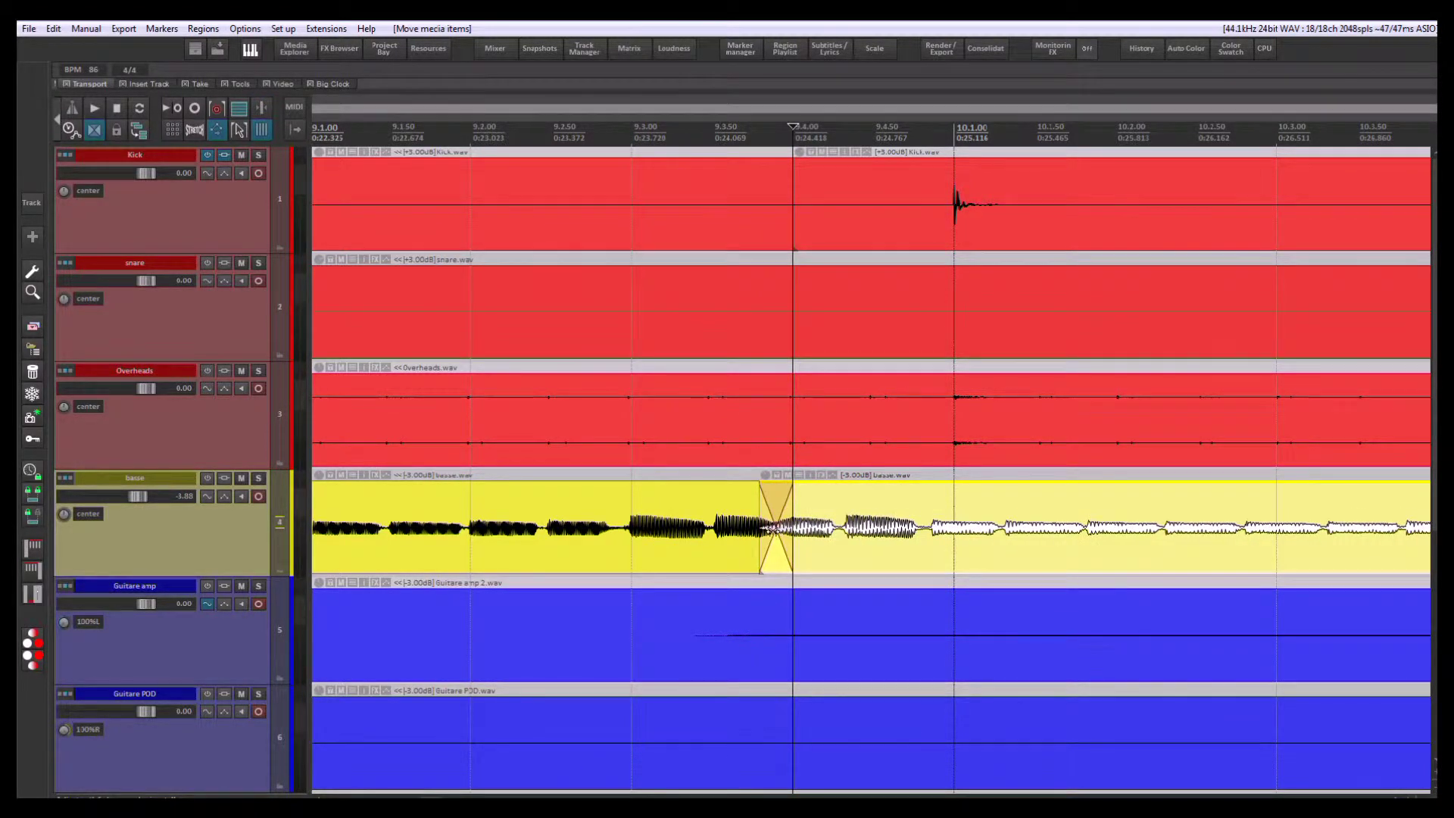
scroll(756, 500, "up", 4)
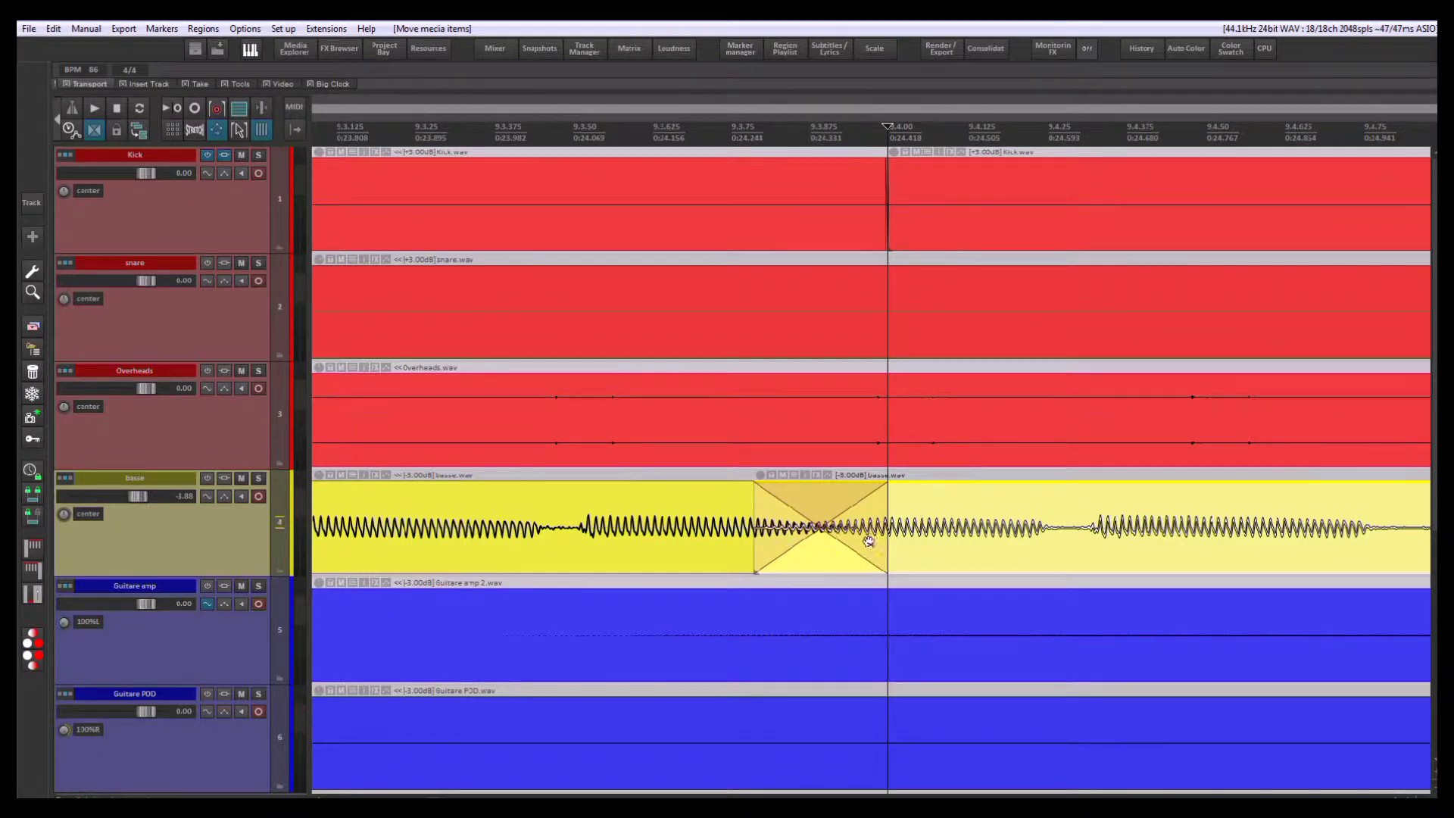
scroll(869, 541, "down", 3)
scroll(721, 530, "right", 3)
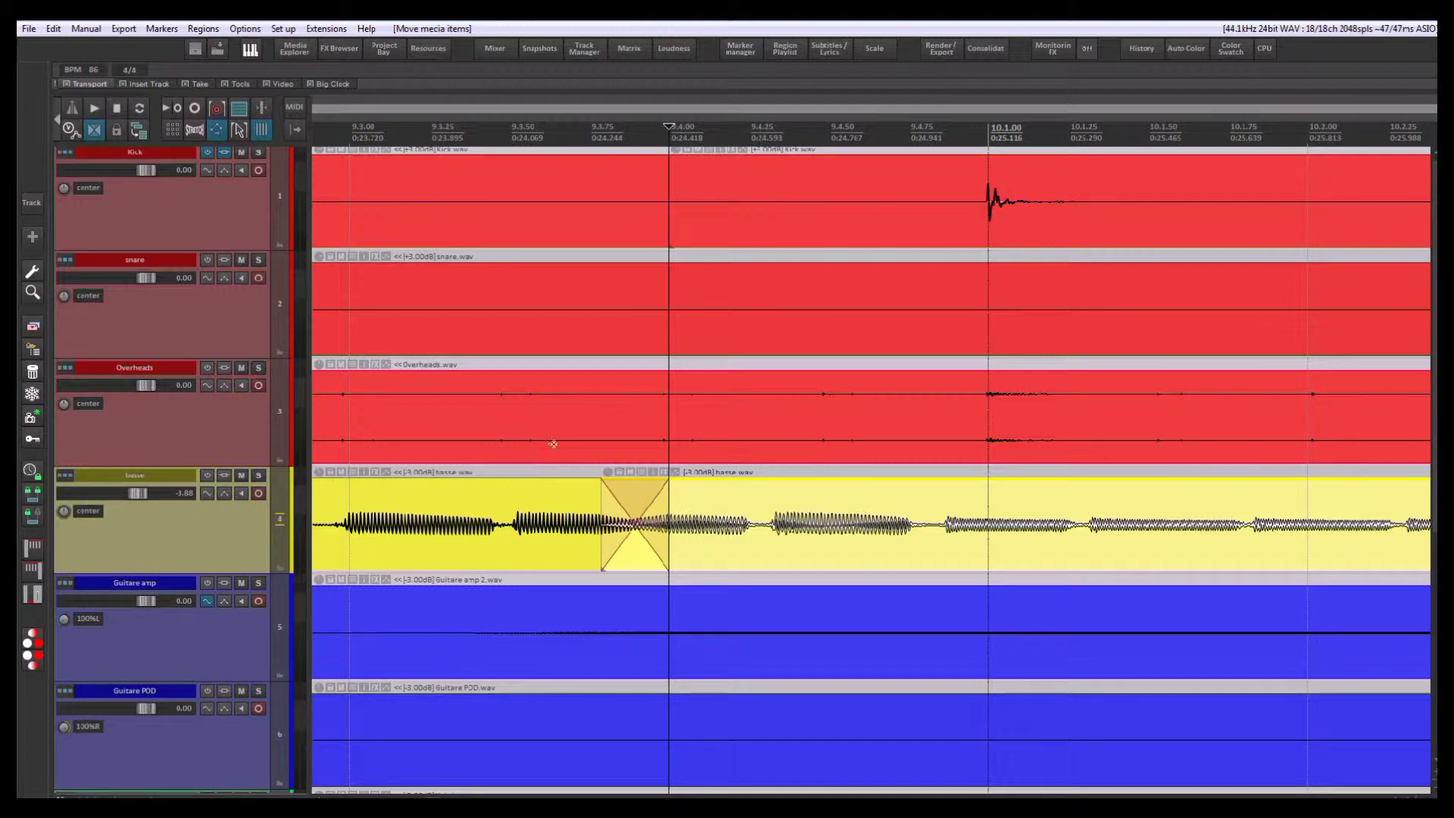
Try different overlaps of the second bass item and adjust the crossfade's start and shape, leaving the two items separated.
left_click_drag(708, 523, 630, 515)
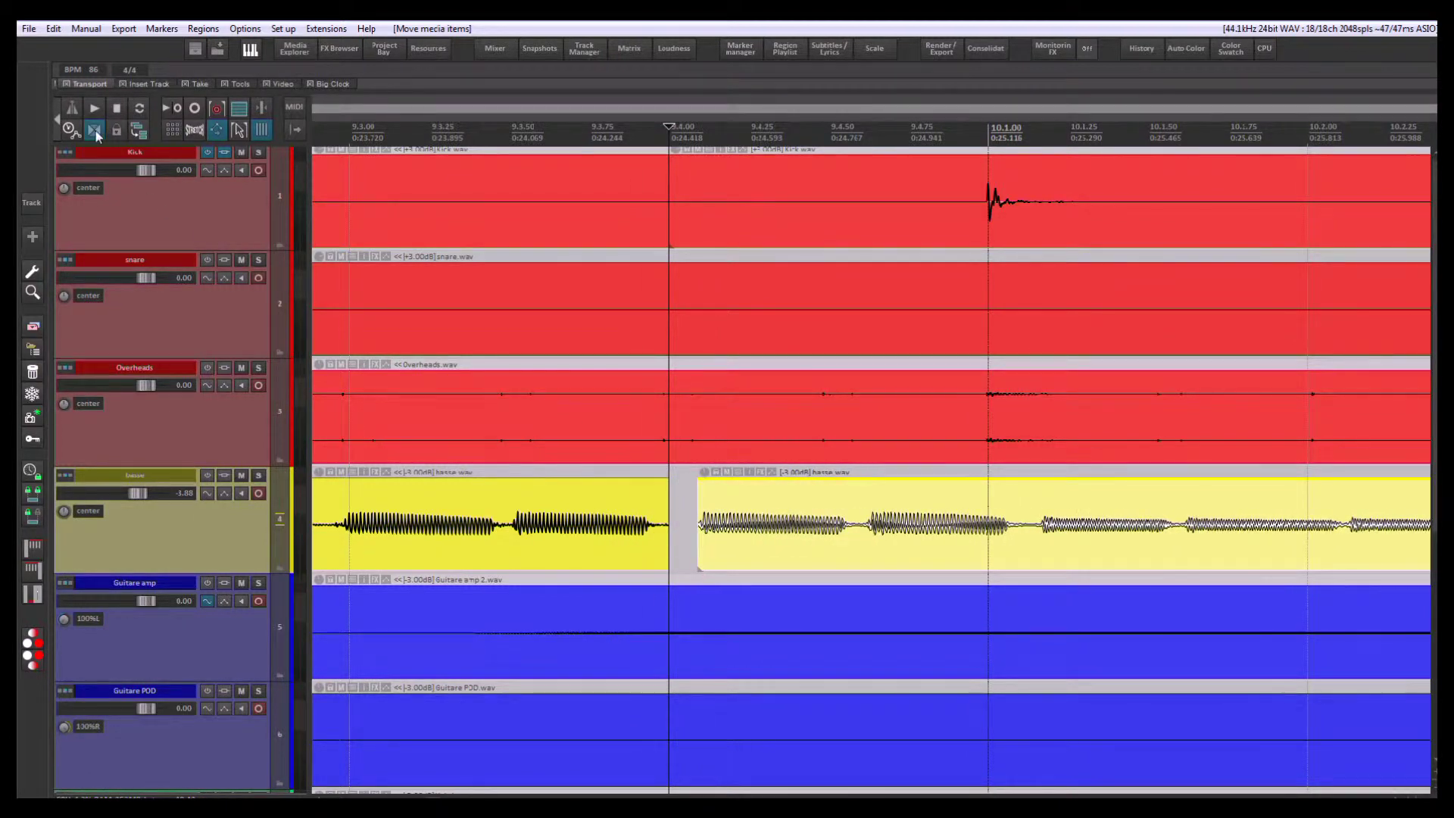
scroll(422, 280, "down", 1)
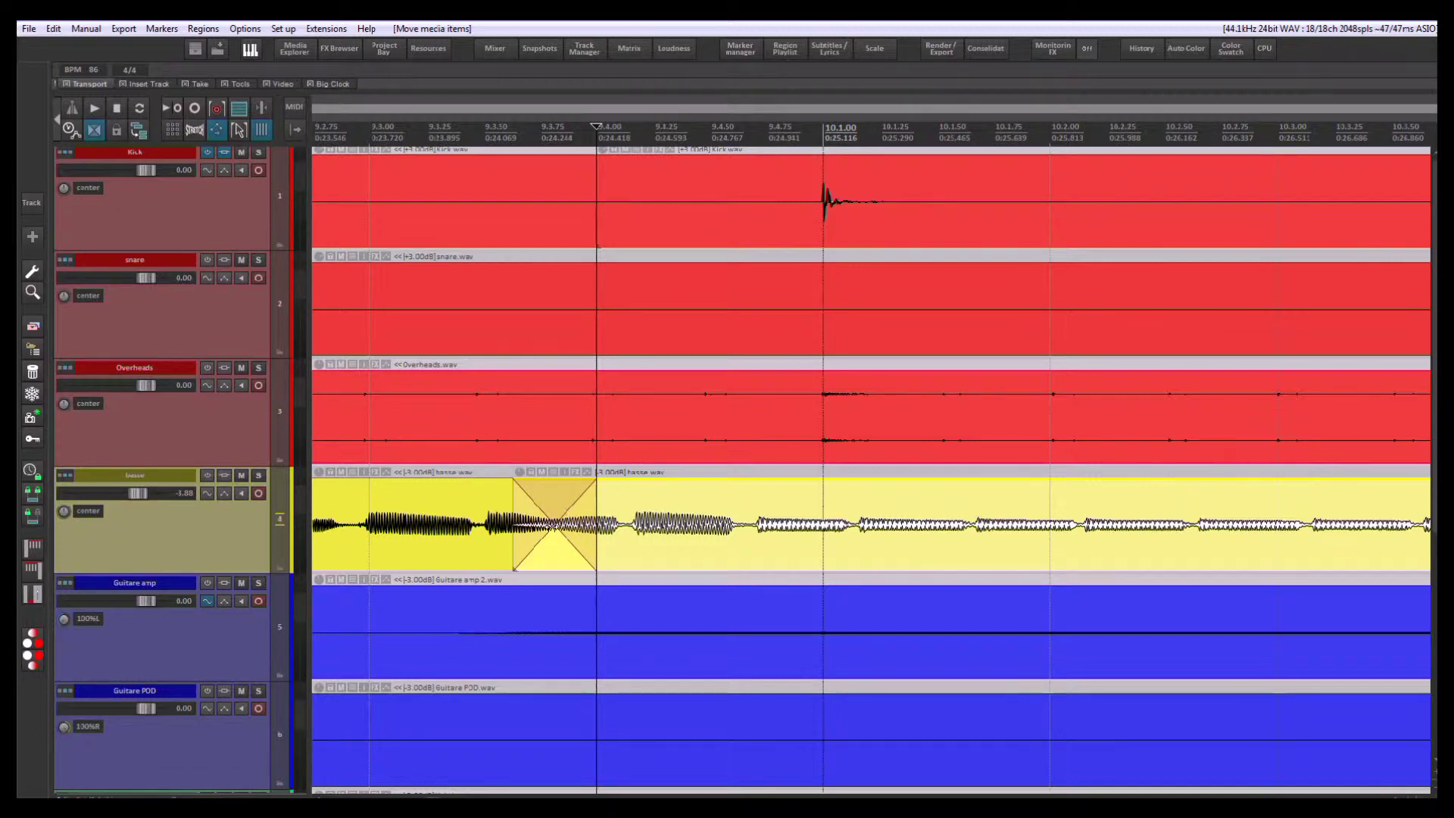
left_click_drag(553, 525, 596, 525)
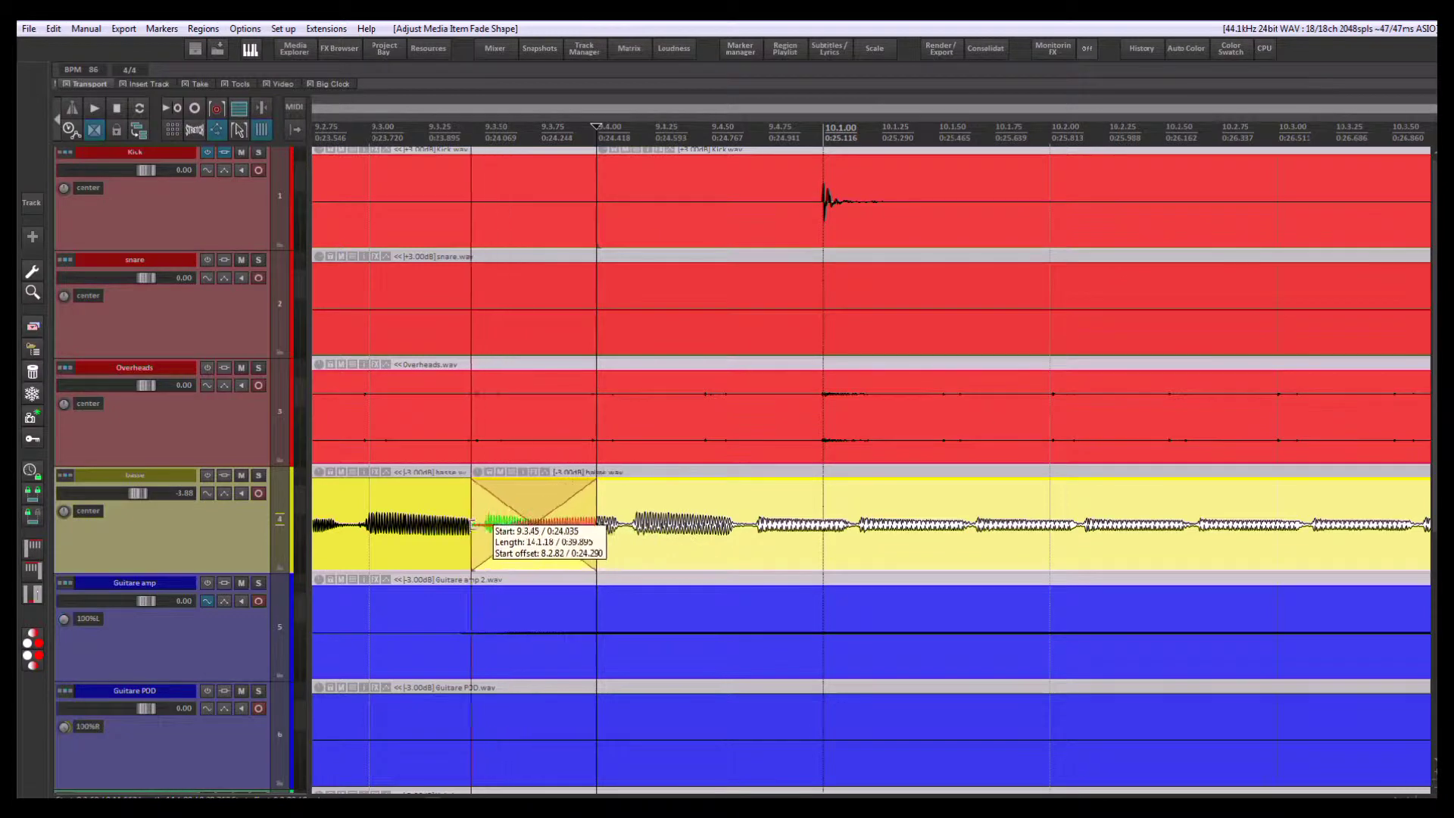
mouse_move(651, 532)
left_mouse_down()
mouse_move(800, 543)
mouse_move(581, 542)
mouse_move(678, 541)
left_mouse_up()
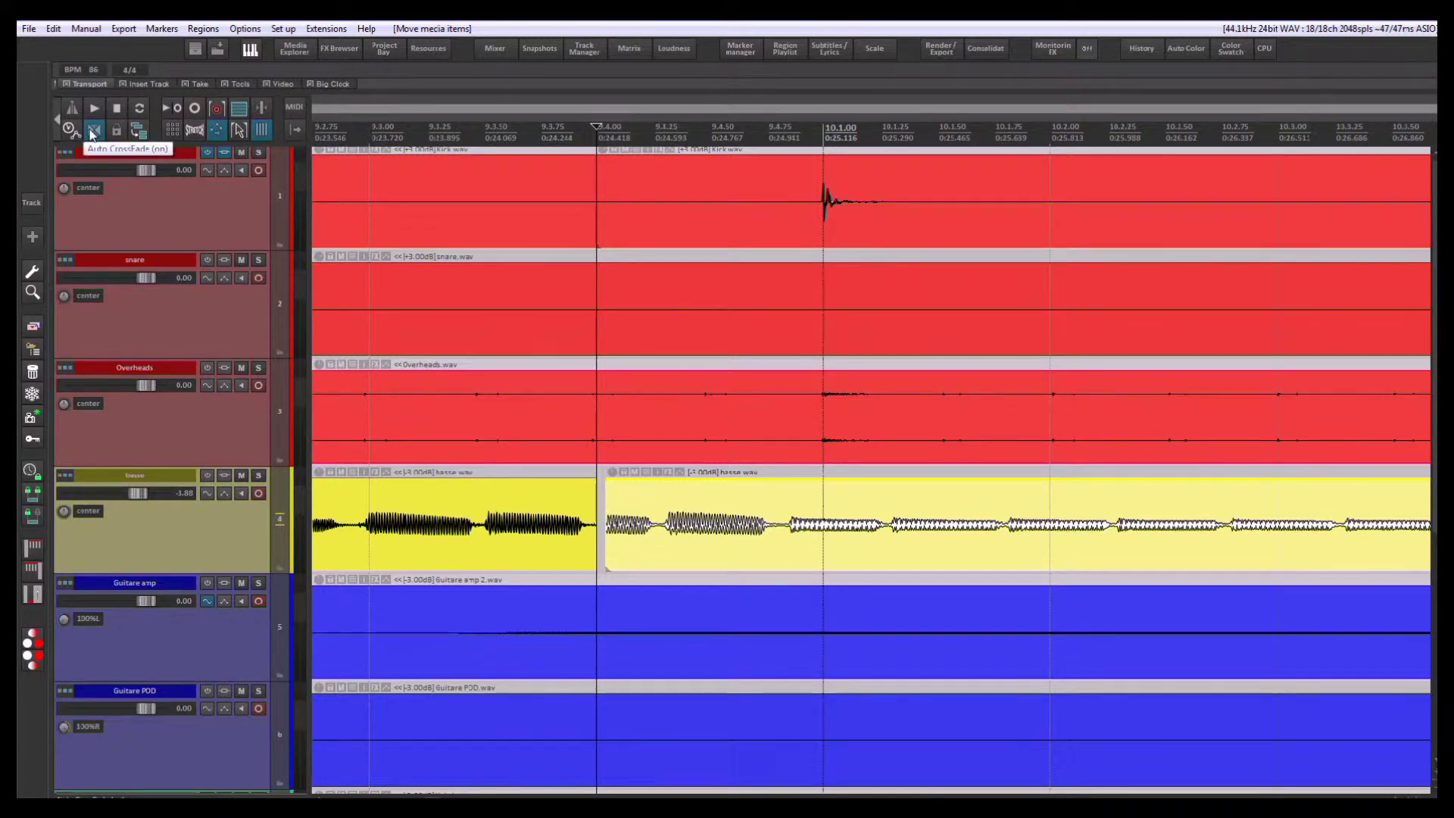
With Auto Crossfade temporarily off, place the second bass item at about 10.1.00 and extend the first item's end up to it.
left_click(92, 133)
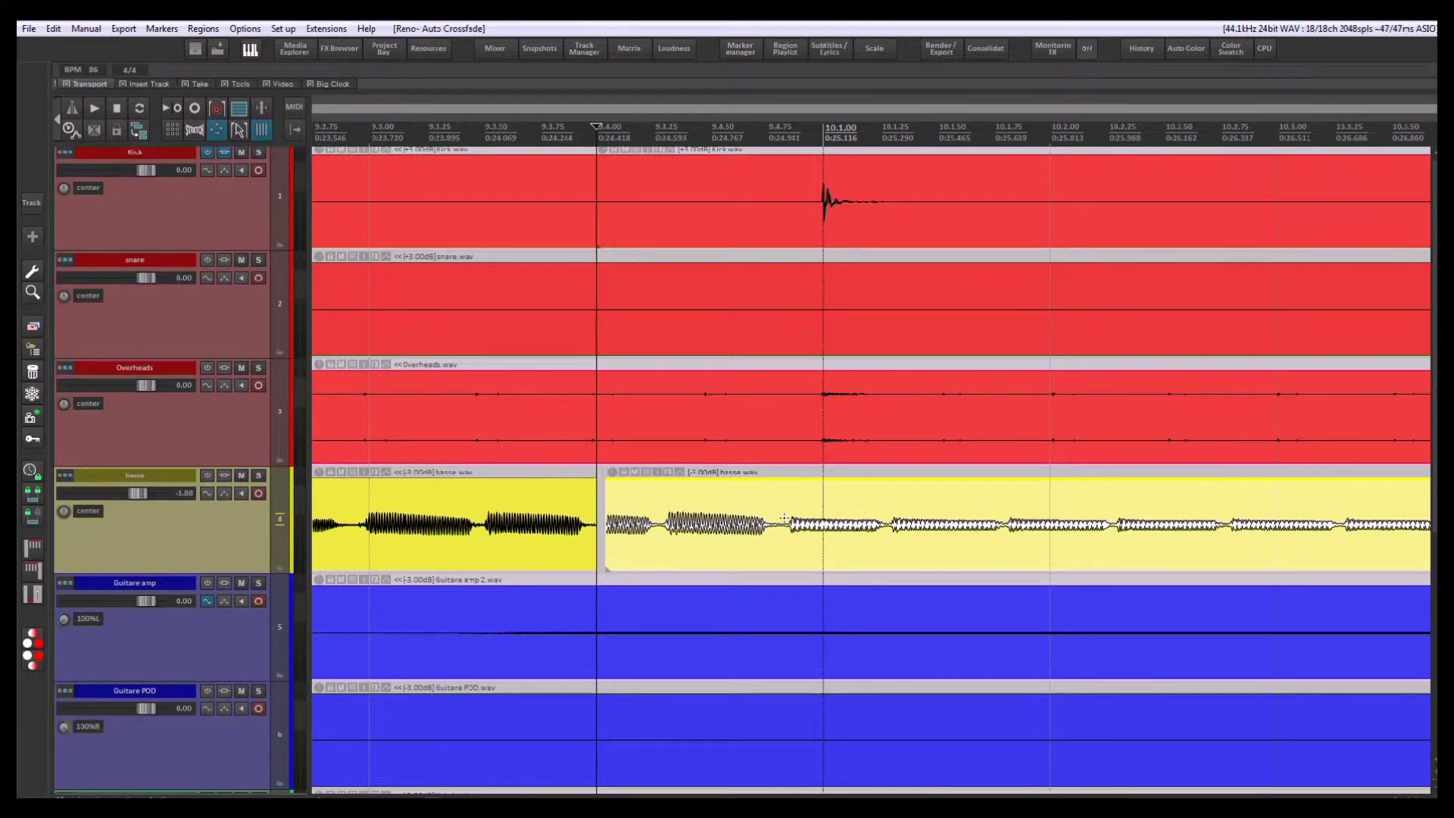
left_click_drag(784, 521, 660, 530)
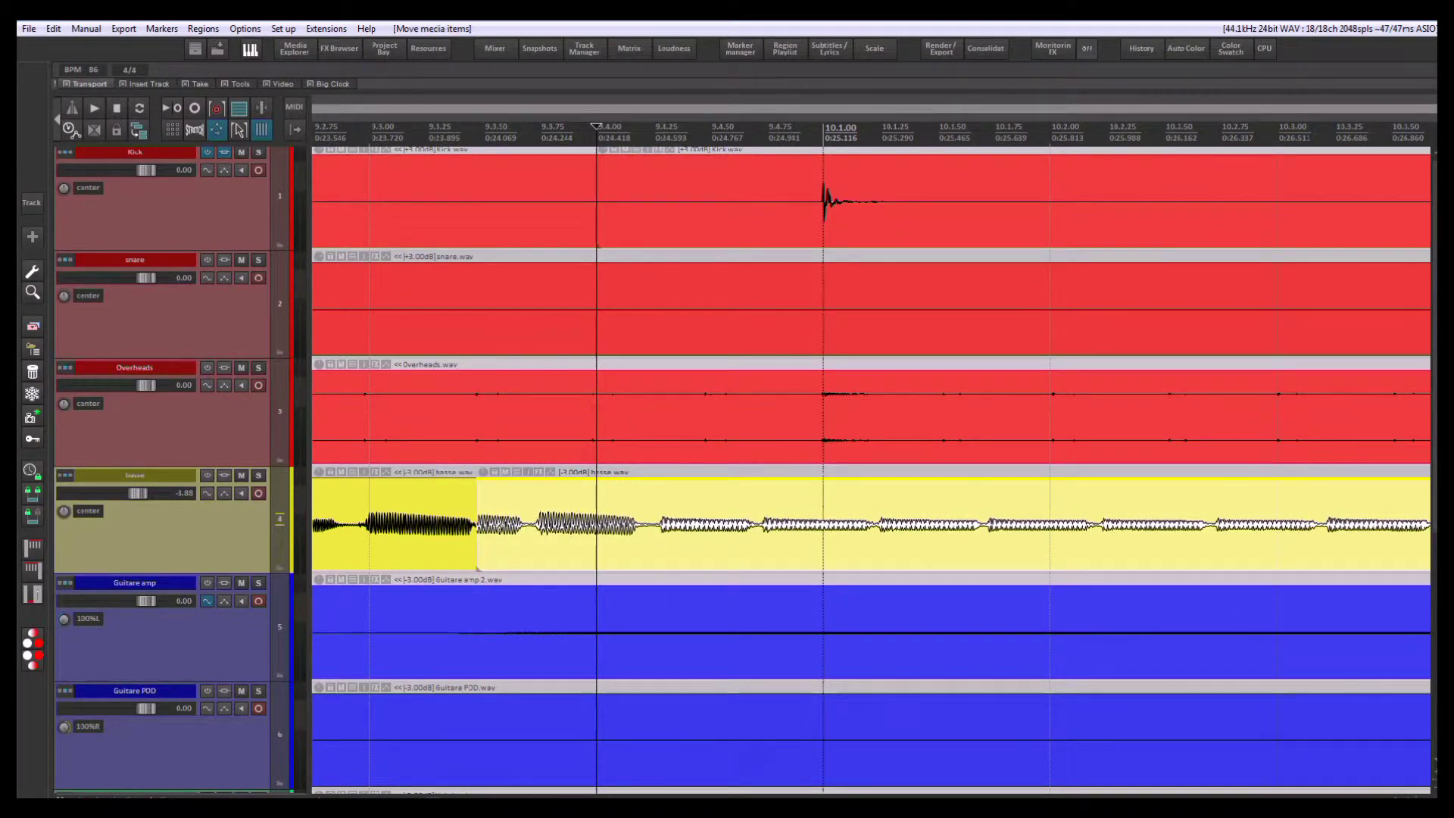
left_click_drag(488, 524, 597, 524)
left_click_drag(739, 524, 856, 525)
left_click_drag(482, 521, 819, 530)
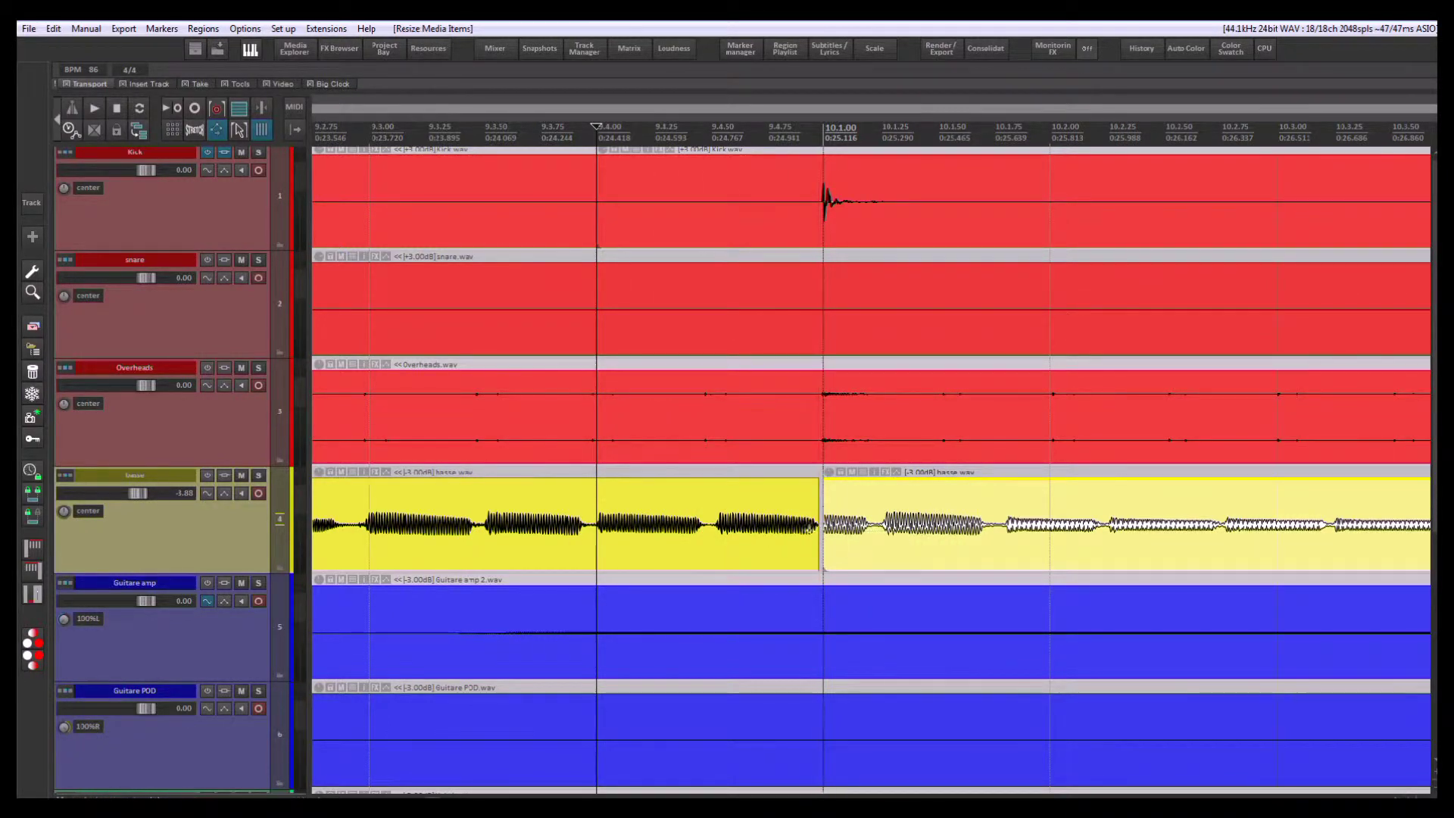
left_click(94, 130)
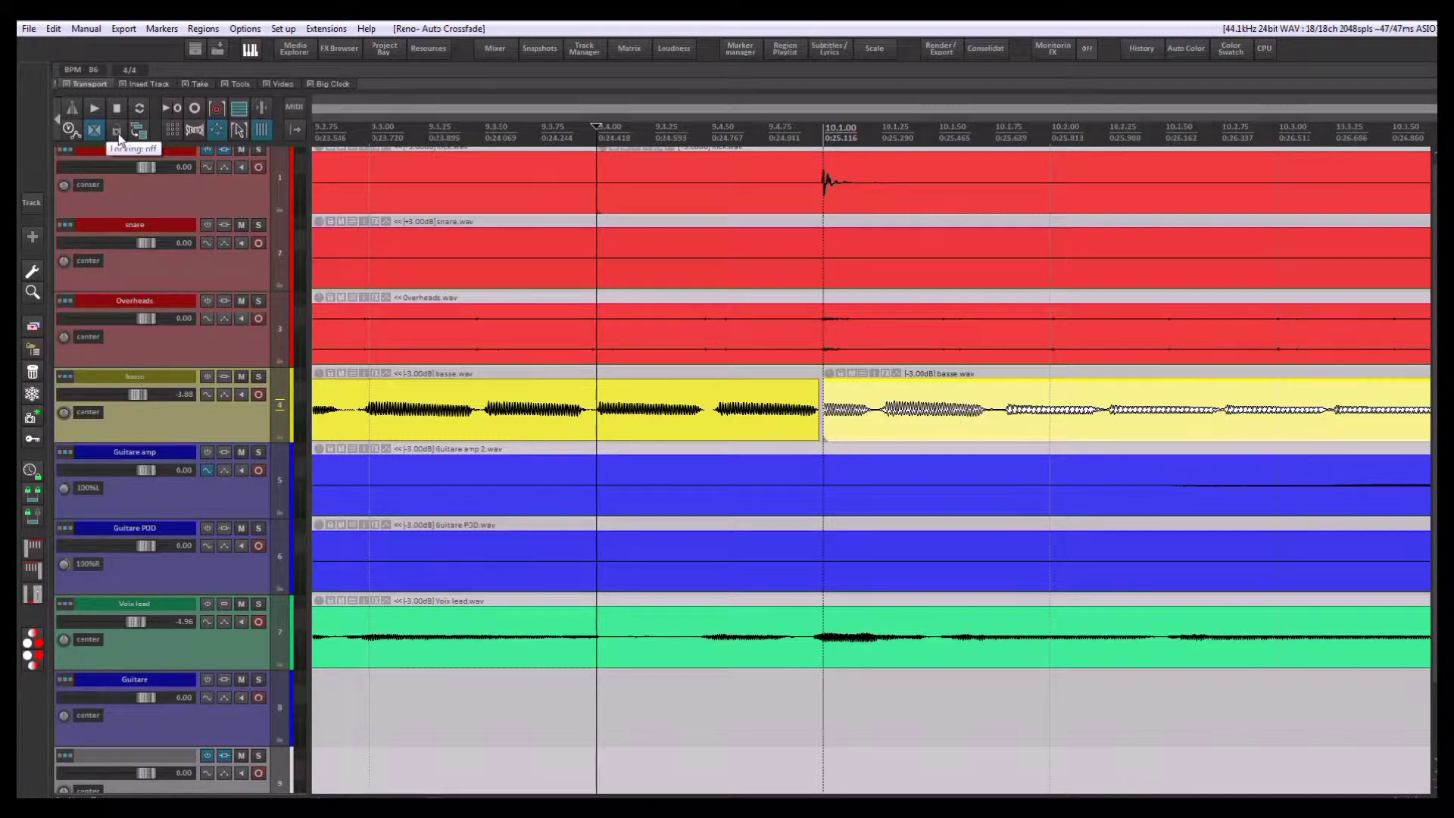
View the lock settings and make a time selection from just after 9.4.00 to just past 10.2.25.
right_click(118, 136)
left_click_drag(151, 157, 461, 151)
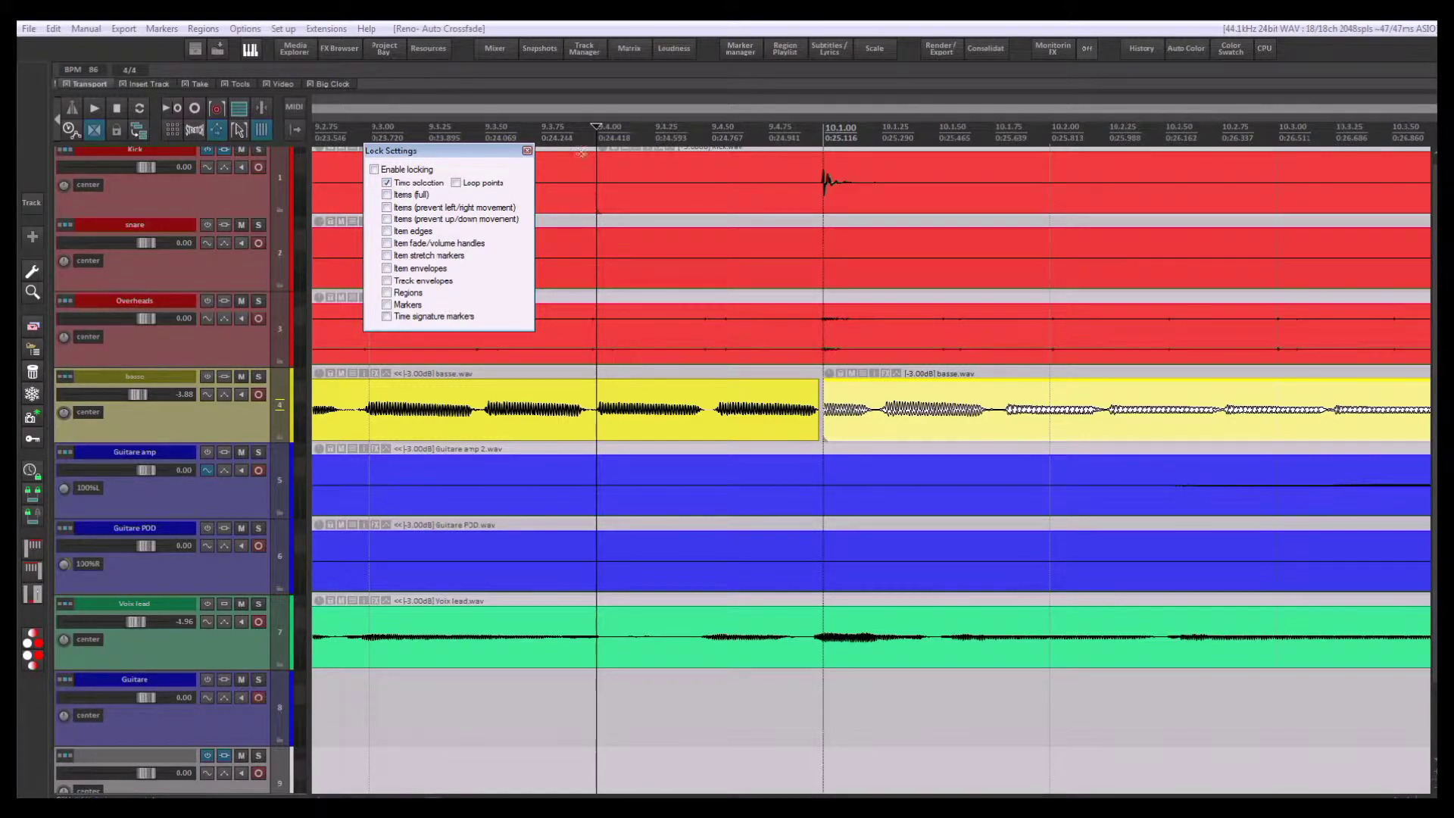
left_click(629, 132)
left_click_drag(630, 132, 1132, 131)
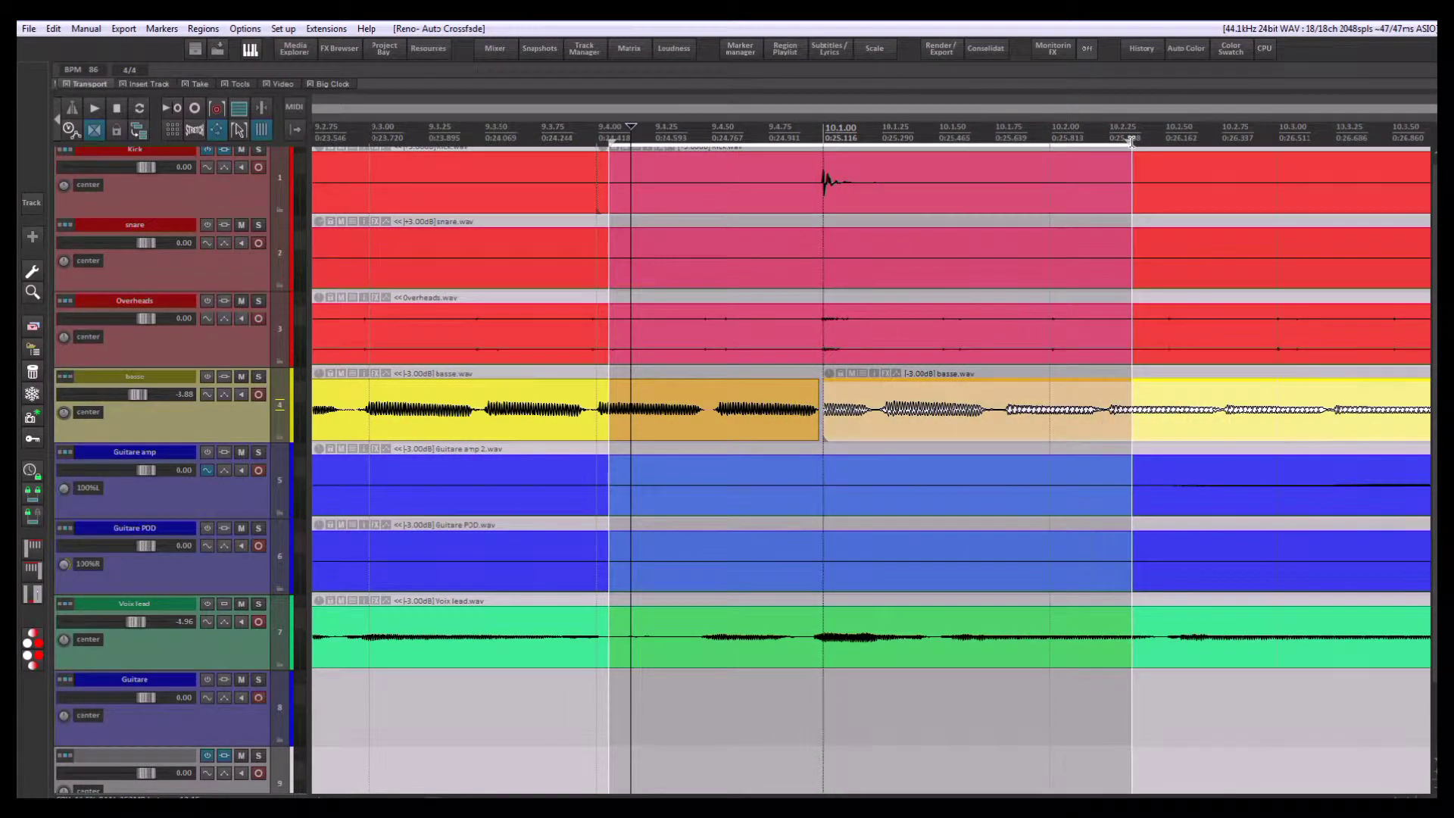
Add Loop points to the enabled time selection lock and test placing the edit cursor inside the locked selection.
right_click(120, 134)
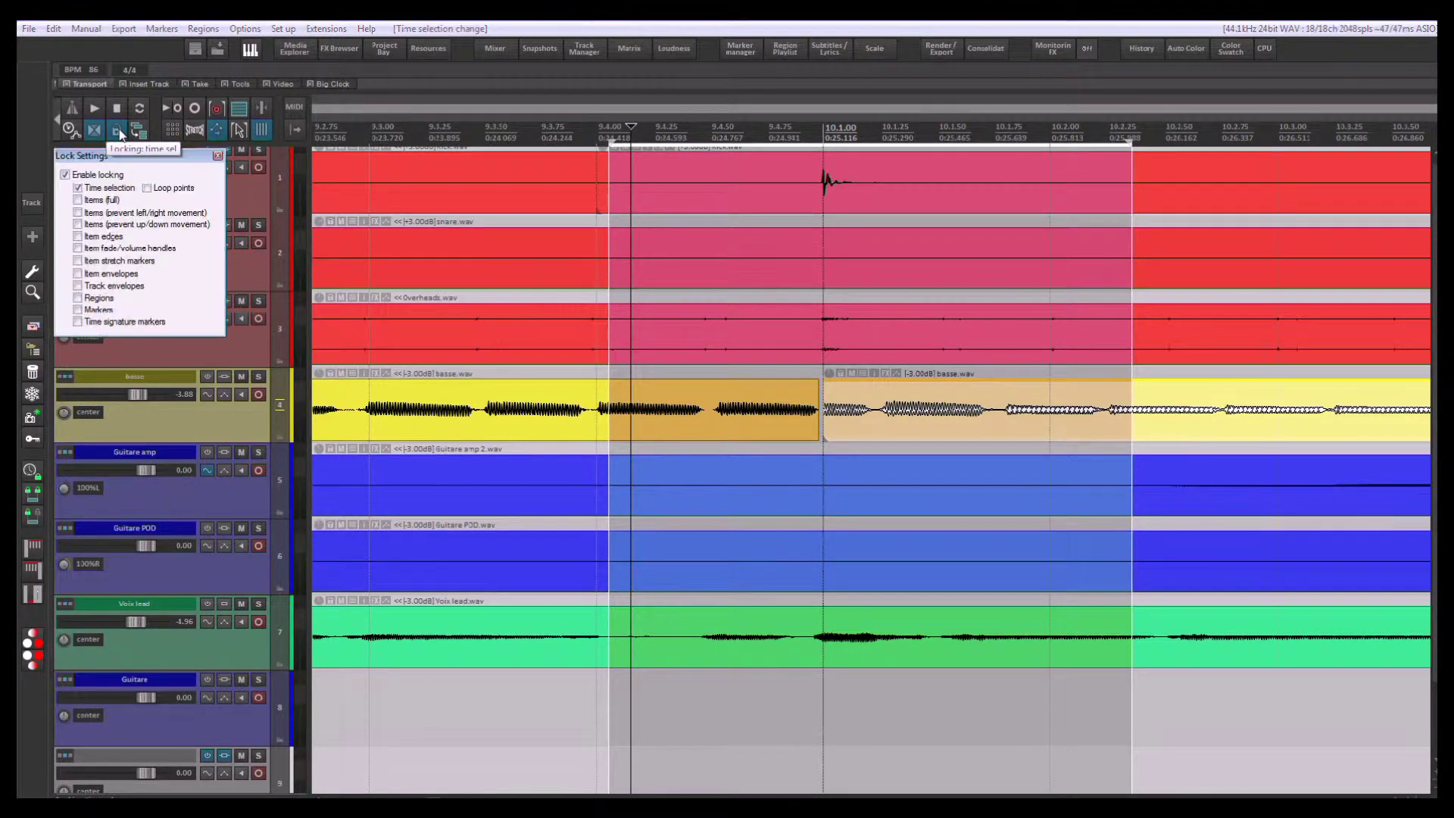
left_click(147, 189)
left_click(218, 156)
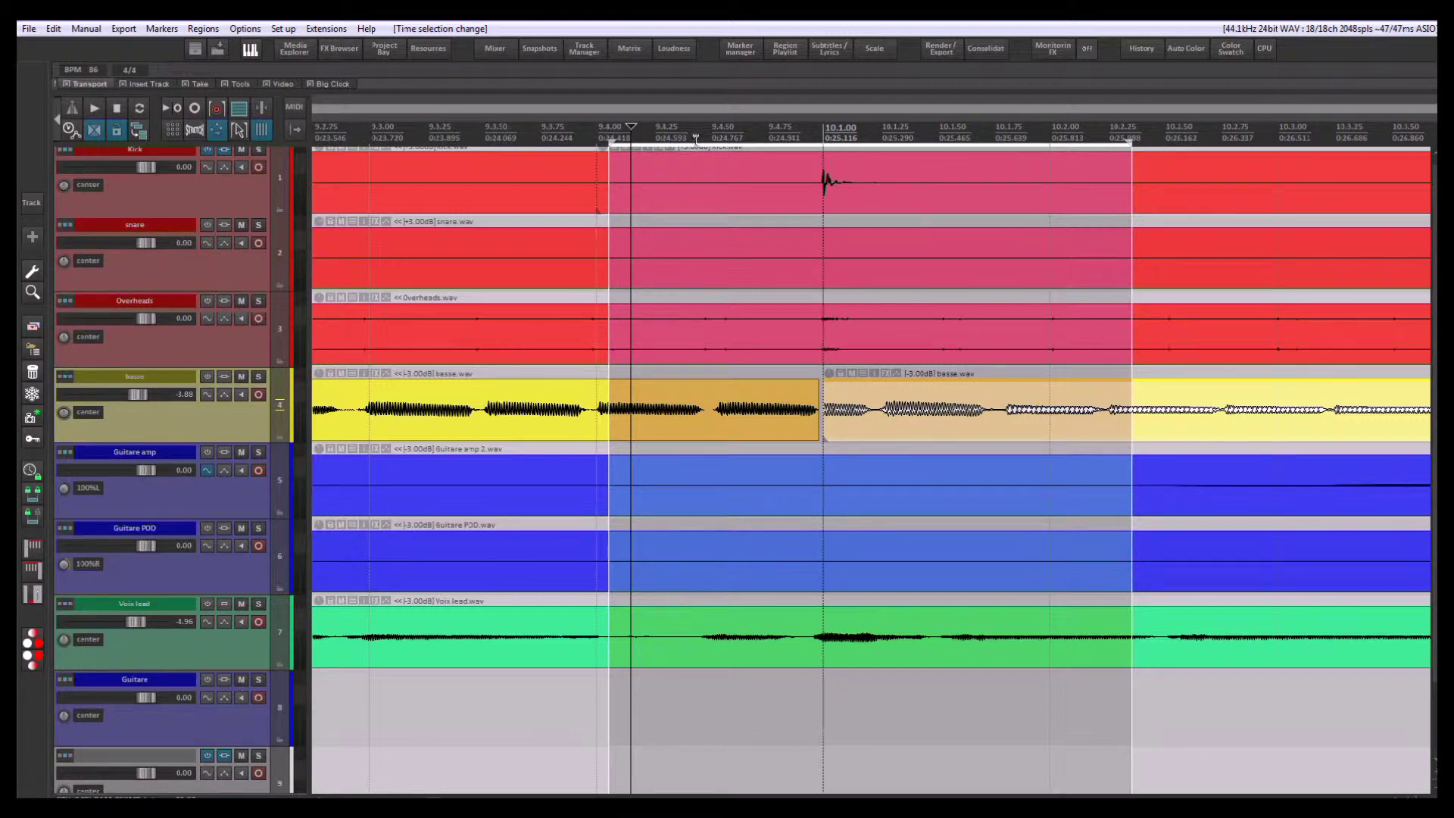
left_click(654, 139)
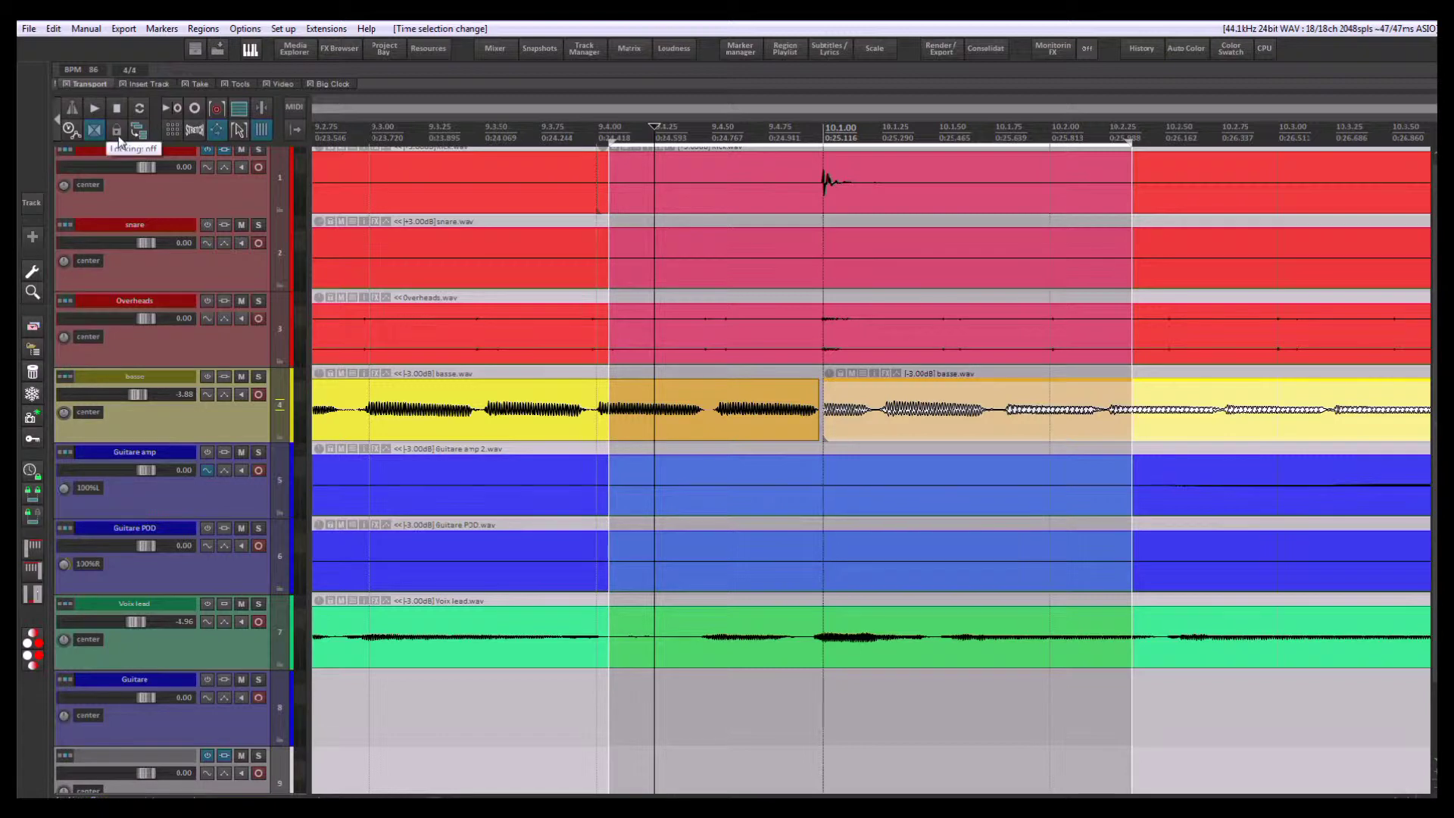
With locking off, redraw the time selection from about 10.1.60 to 10.2.55 and select the second kick item.
left_click_drag(465, 138, 763, 137)
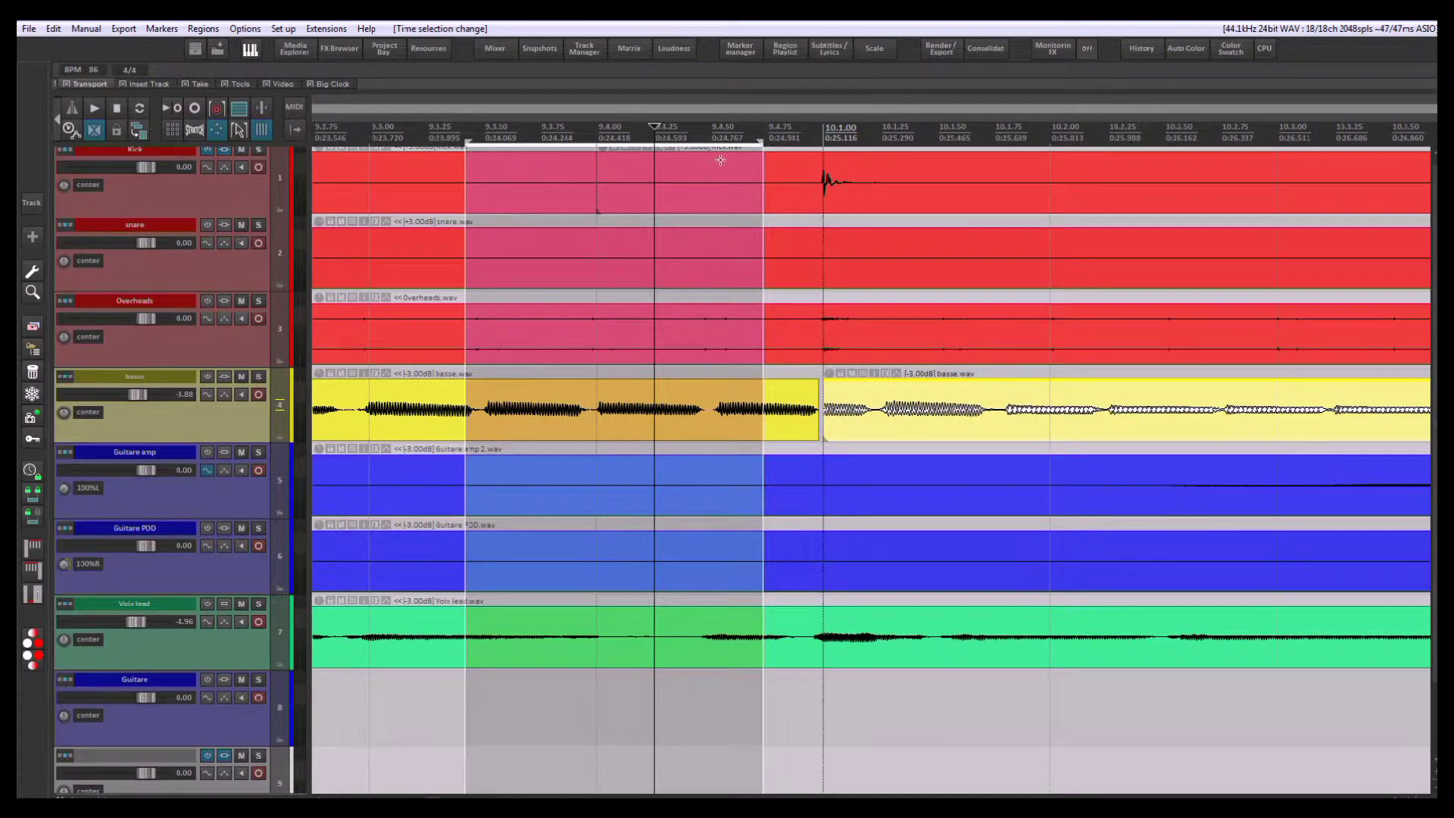
left_click_drag(957, 138, 1173, 136)
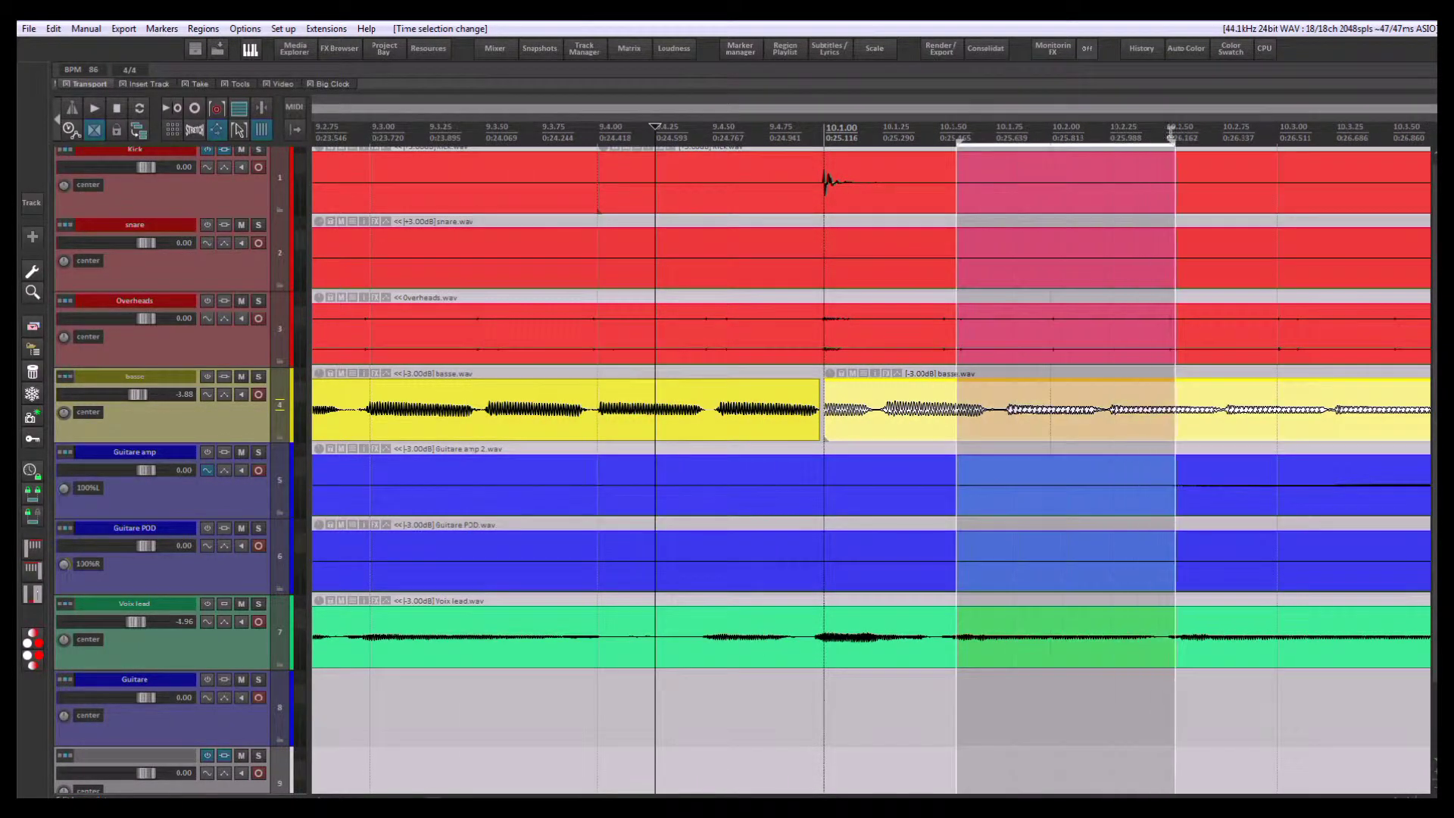
left_click(622, 166)
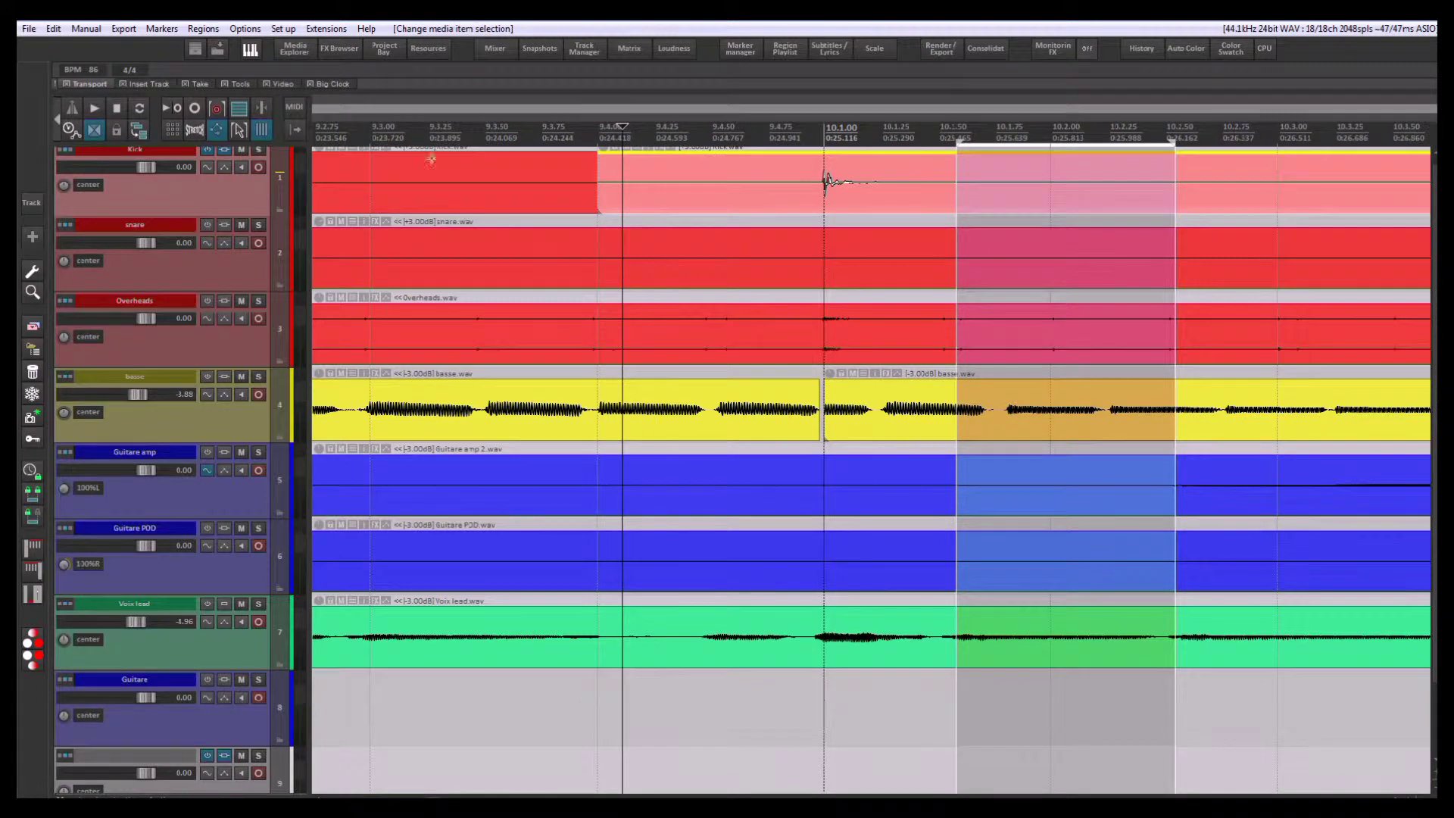
Replace the Time selection lock with Items (full), enable locking, and test it on the kick items before turning locking off.
right_click(116, 133)
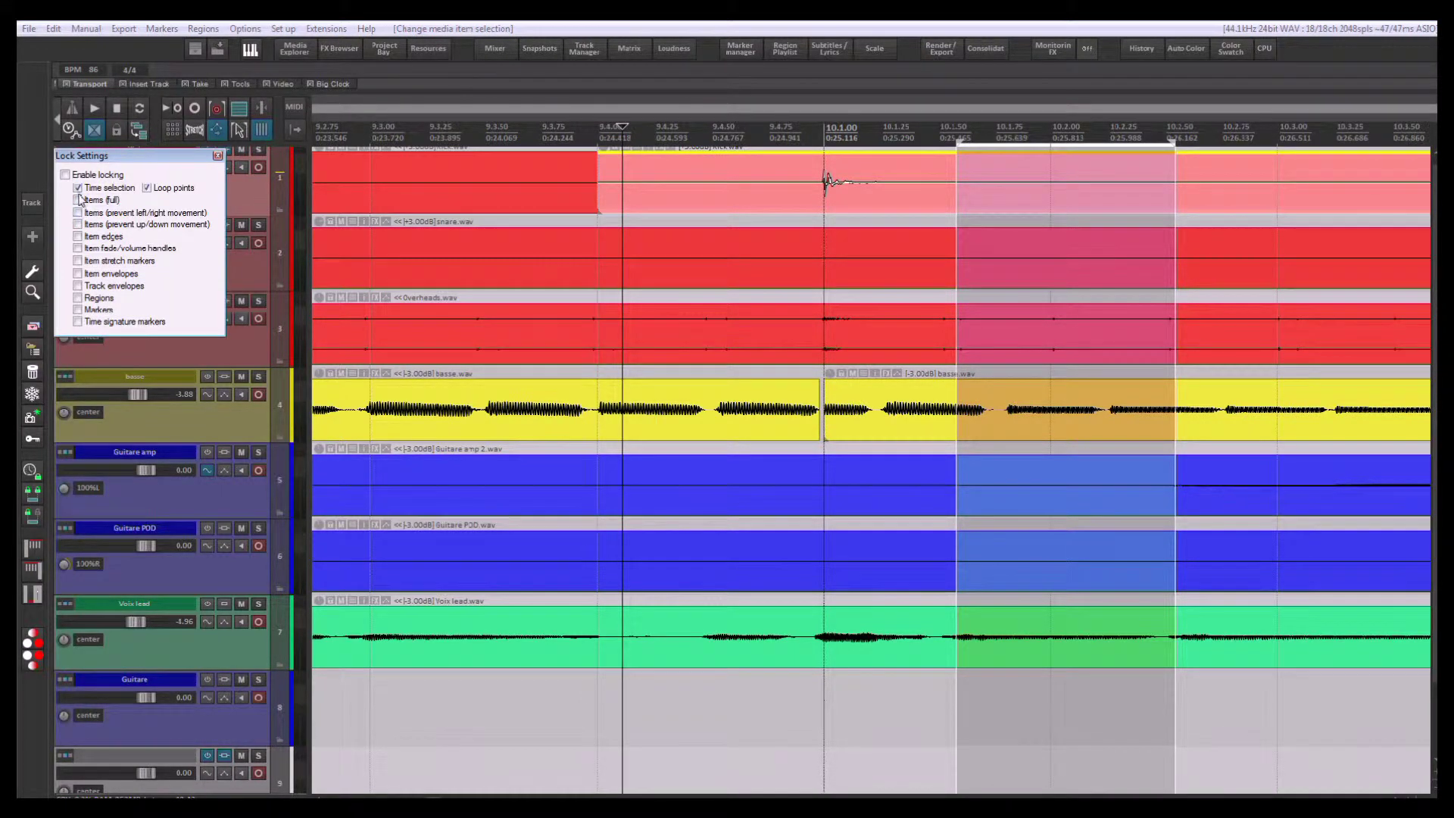
left_click(77, 188)
left_click(215, 156)
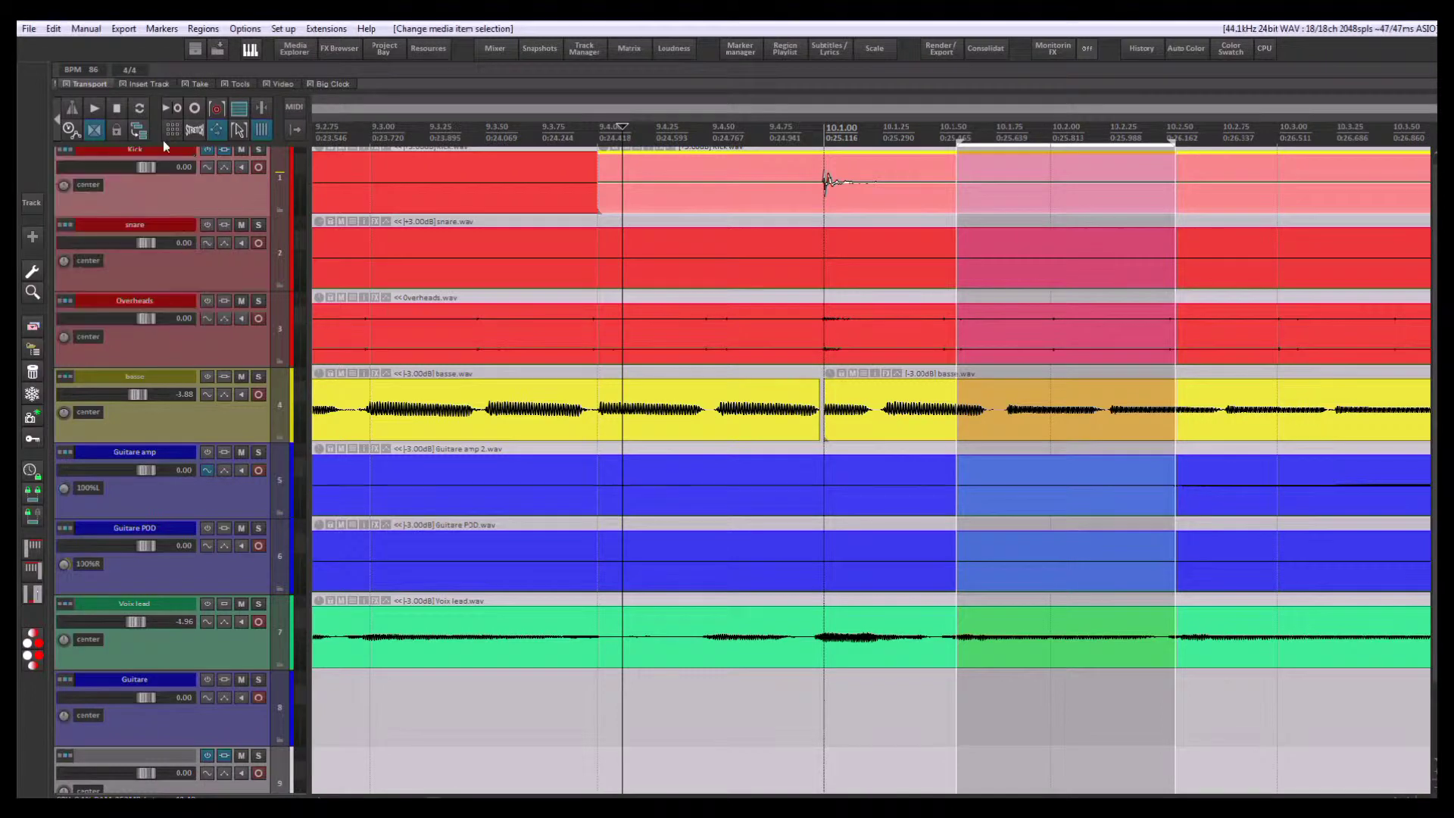
left_click(117, 130)
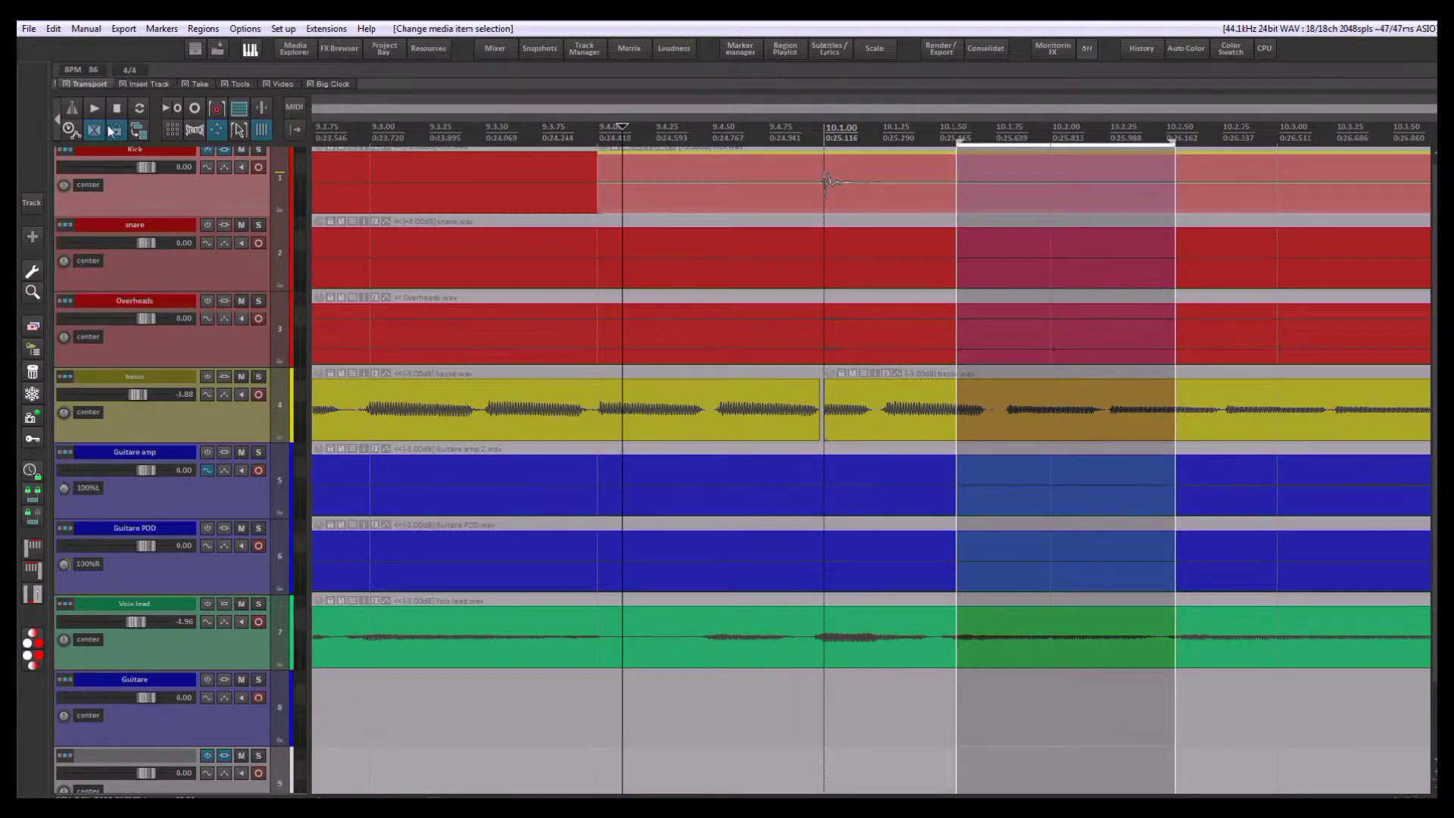
left_click(712, 175)
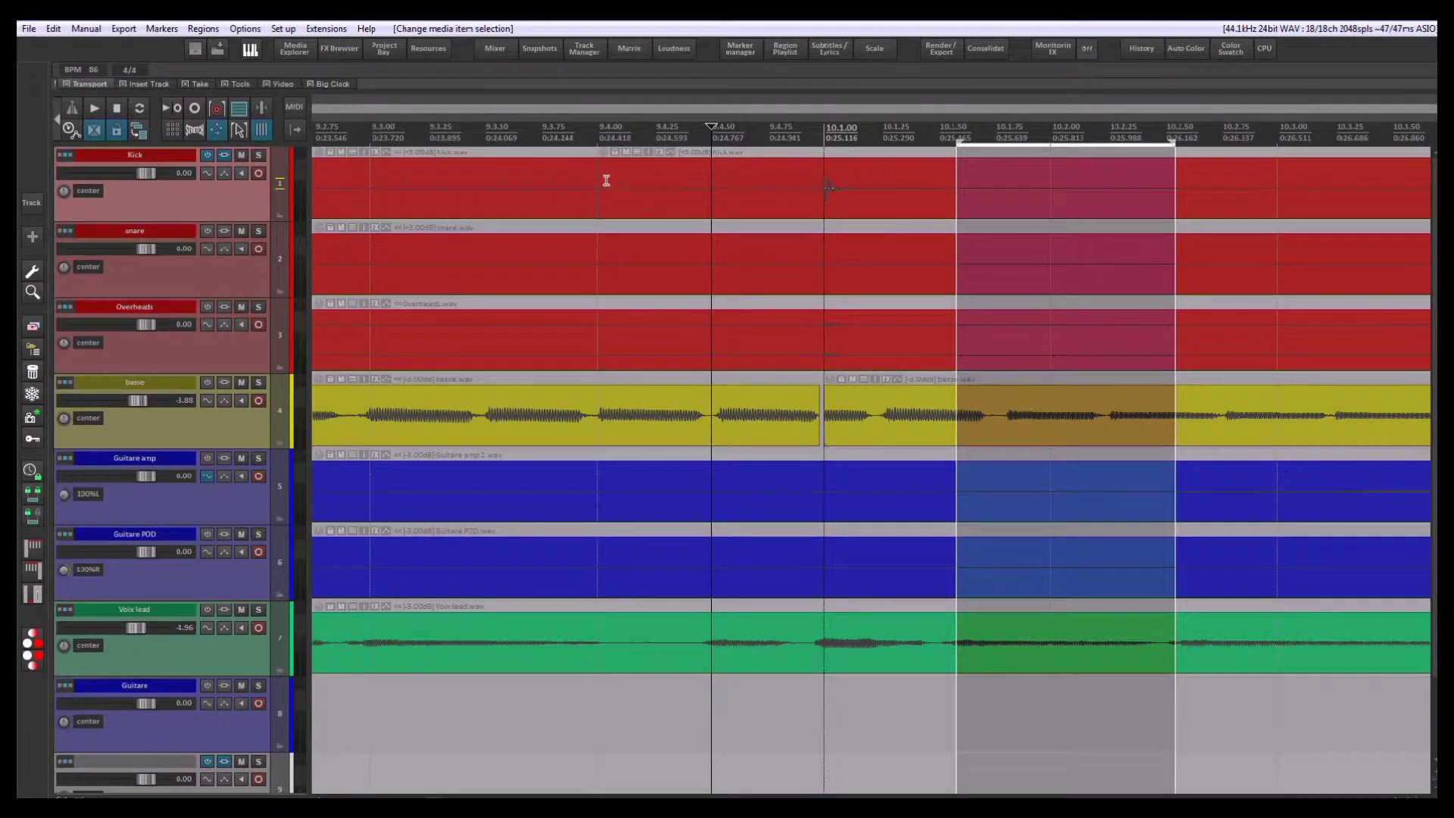
scroll(780, 195, "down", 3)
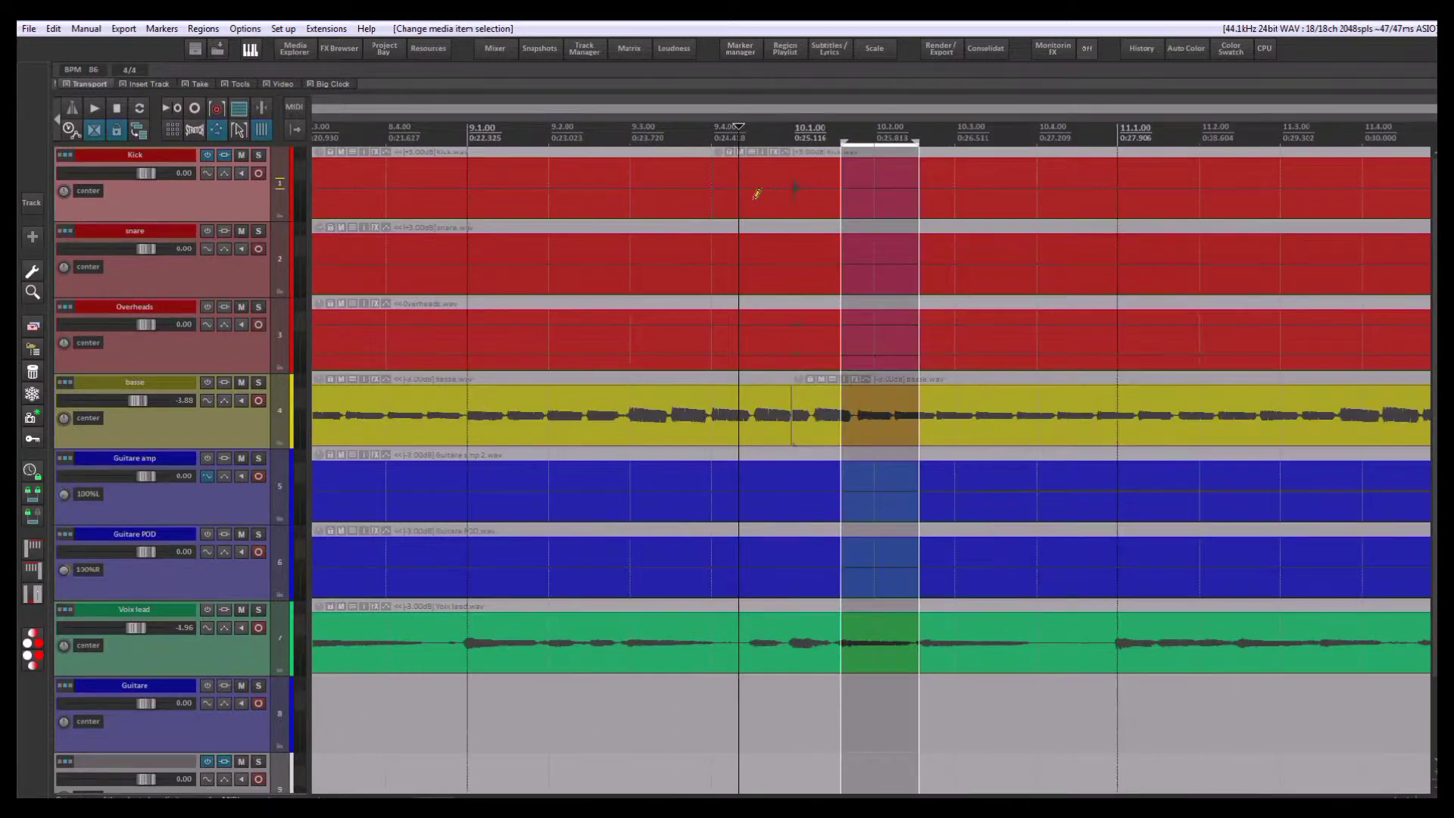
left_click(766, 187)
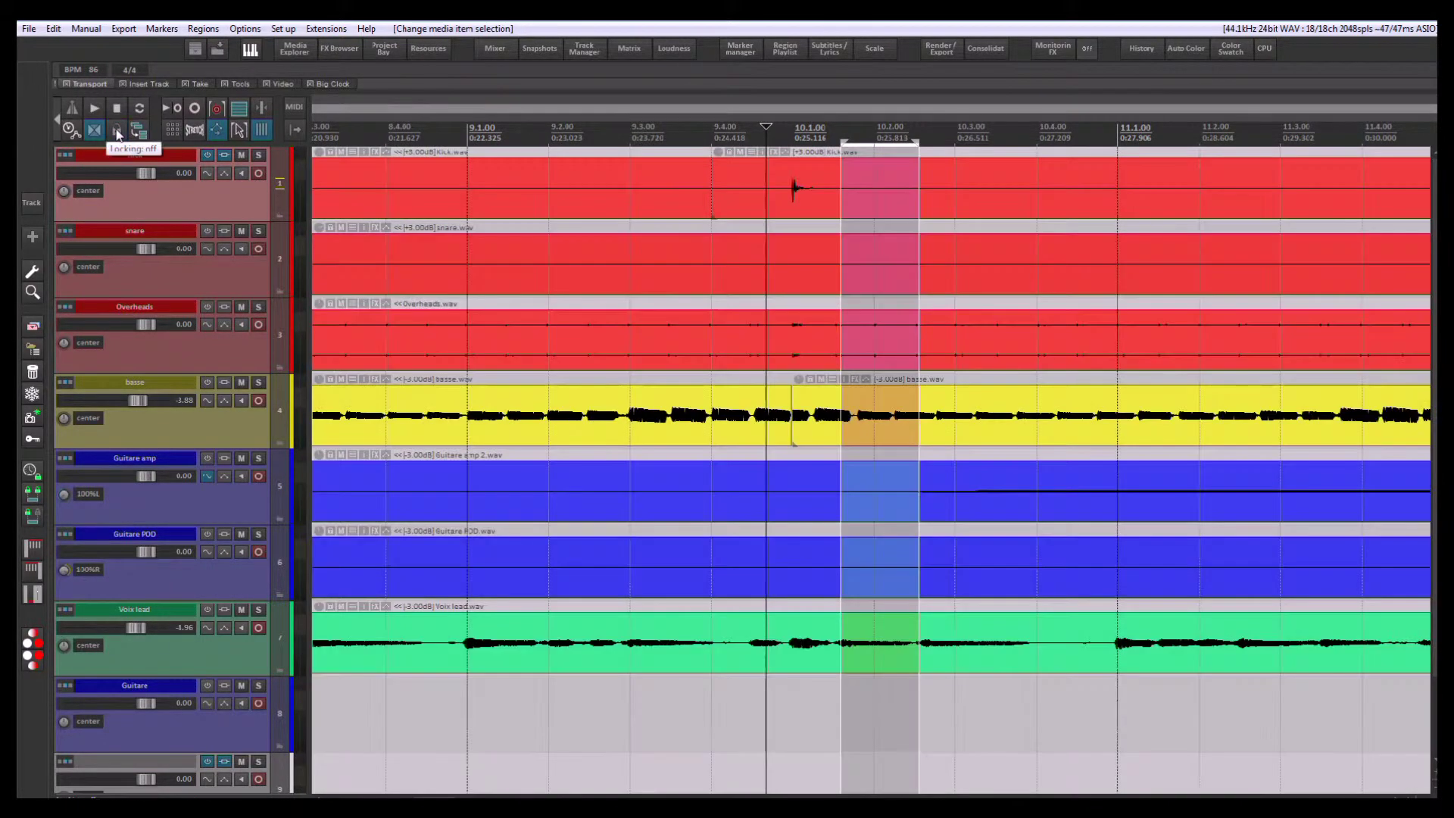
Lock items only against left/right movement and test fading and moving the second kick item.
right_click(116, 131)
left_click(79, 201)
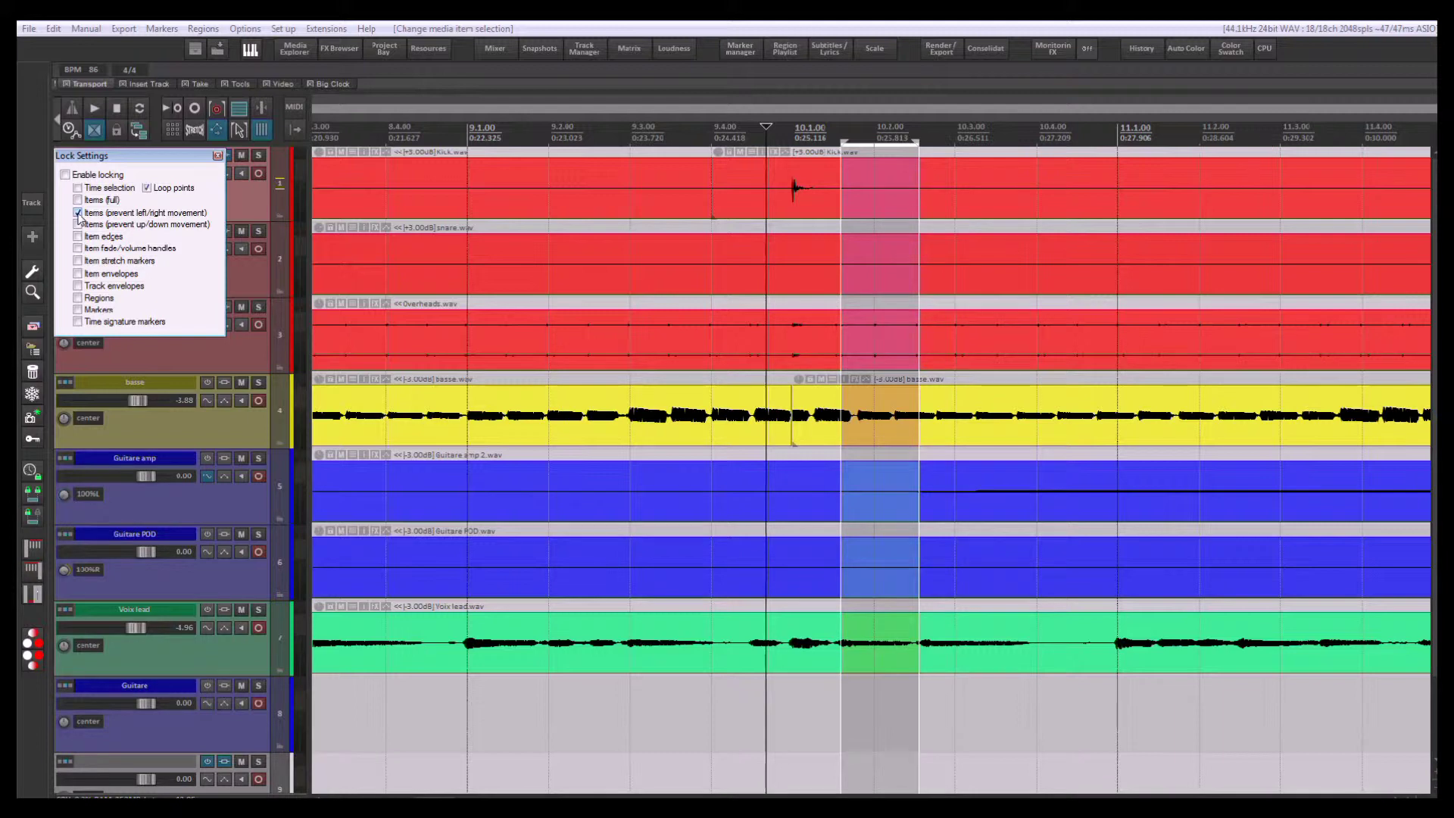
left_click(217, 157)
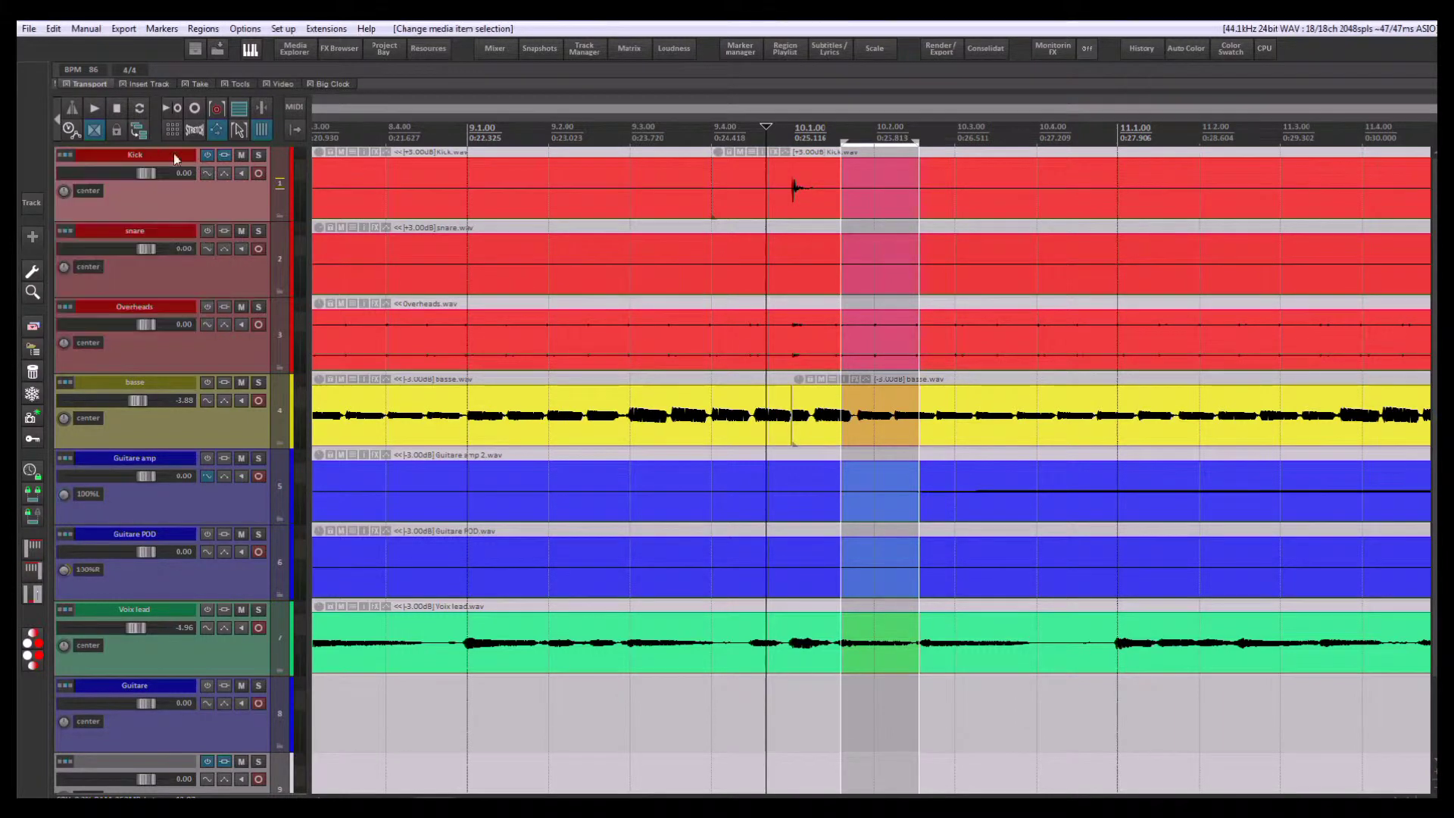
left_click(821, 195)
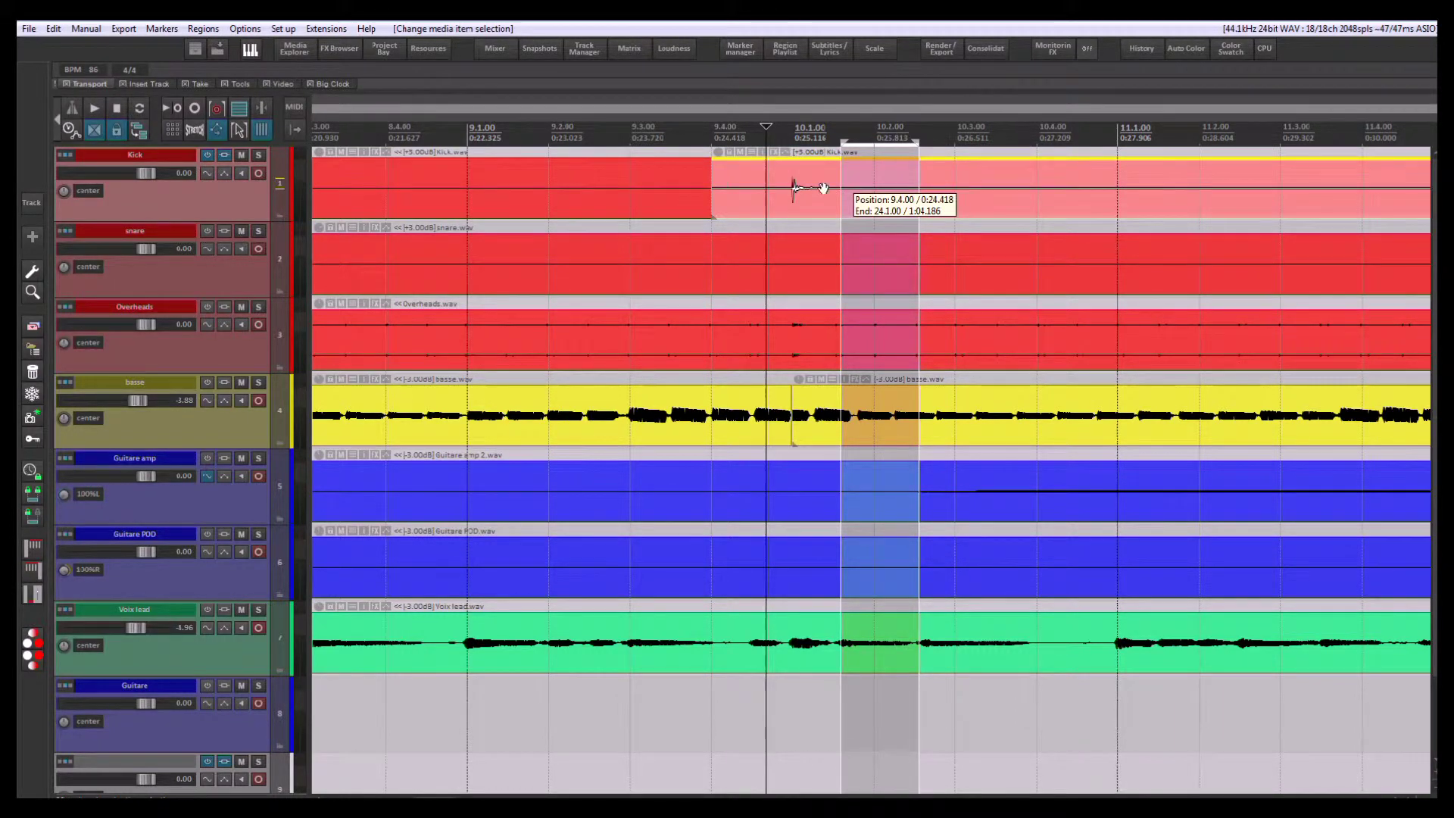
mouse_move(716, 162)
left_mouse_down()
mouse_move(794, 182)
mouse_move(712, 162)
left_mouse_up()
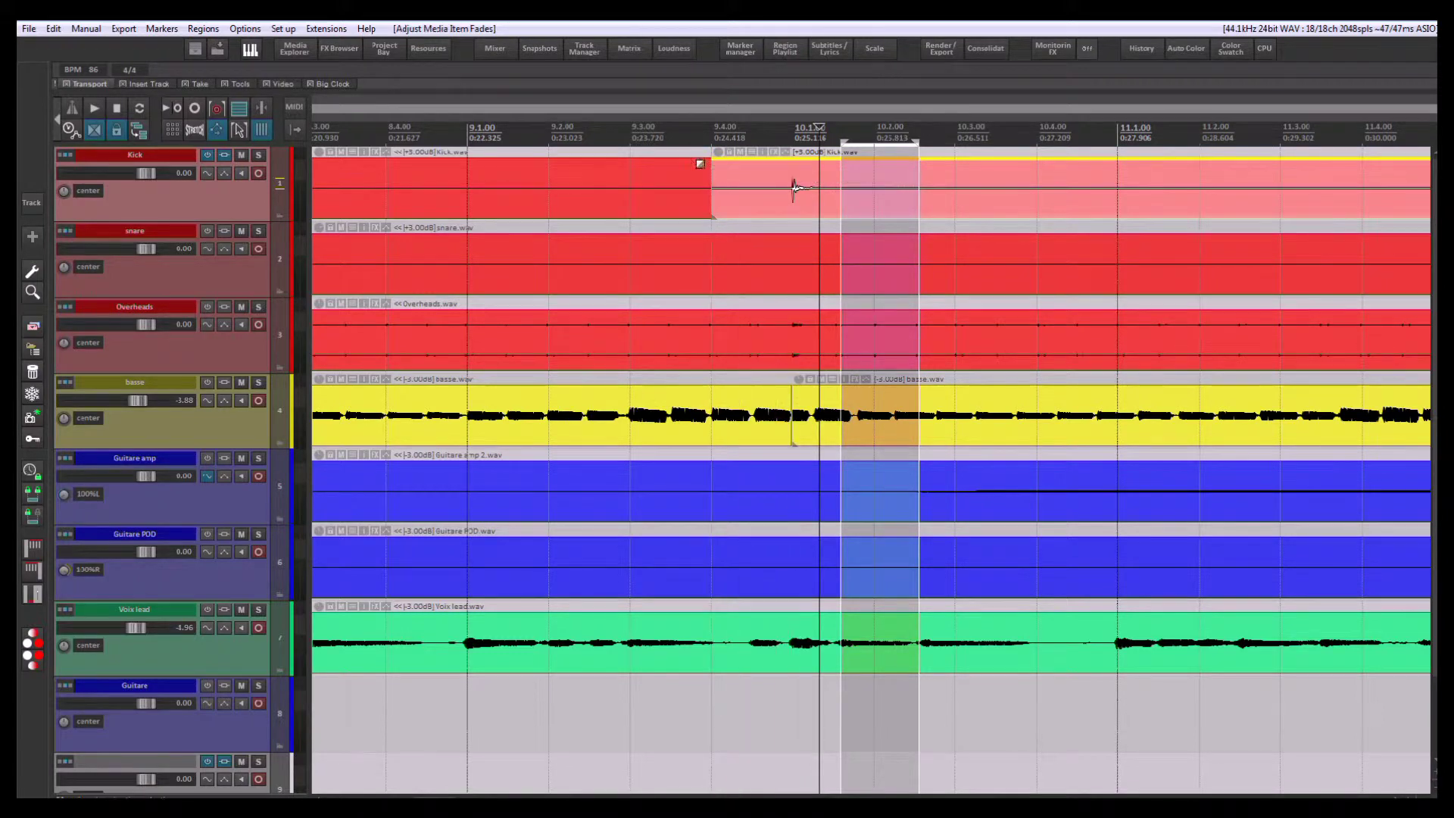
mouse_move(767, 210)
left_mouse_down()
mouse_move(770, 248)
mouse_move(772, 184)
left_mouse_up()
Remove the left/right movement lock, restore the Time selection lock option, and disable locking.
right_click(116, 131)
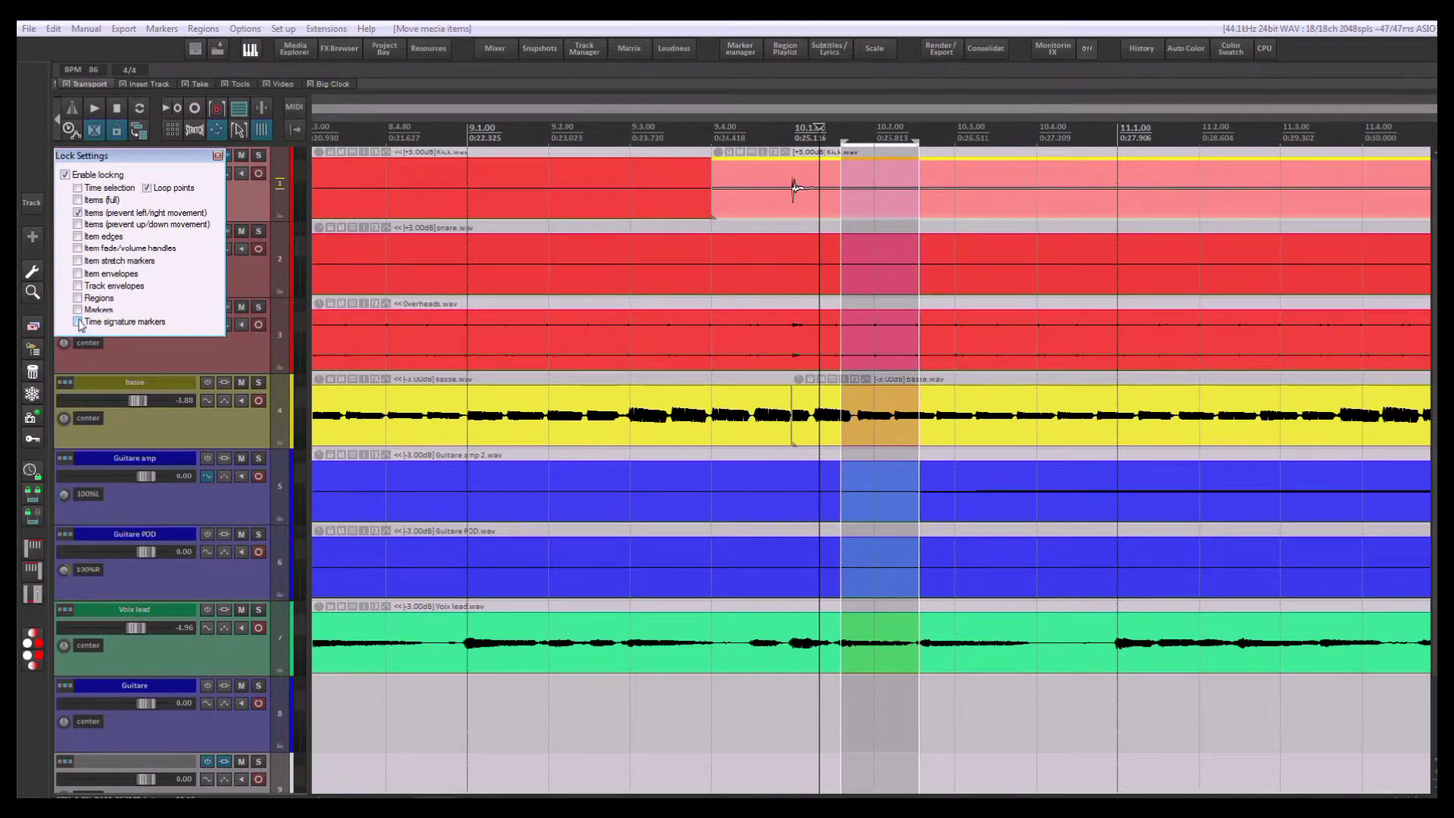
left_click(77, 212)
left_click(77, 188)
left_click(66, 175)
left_click(218, 155)
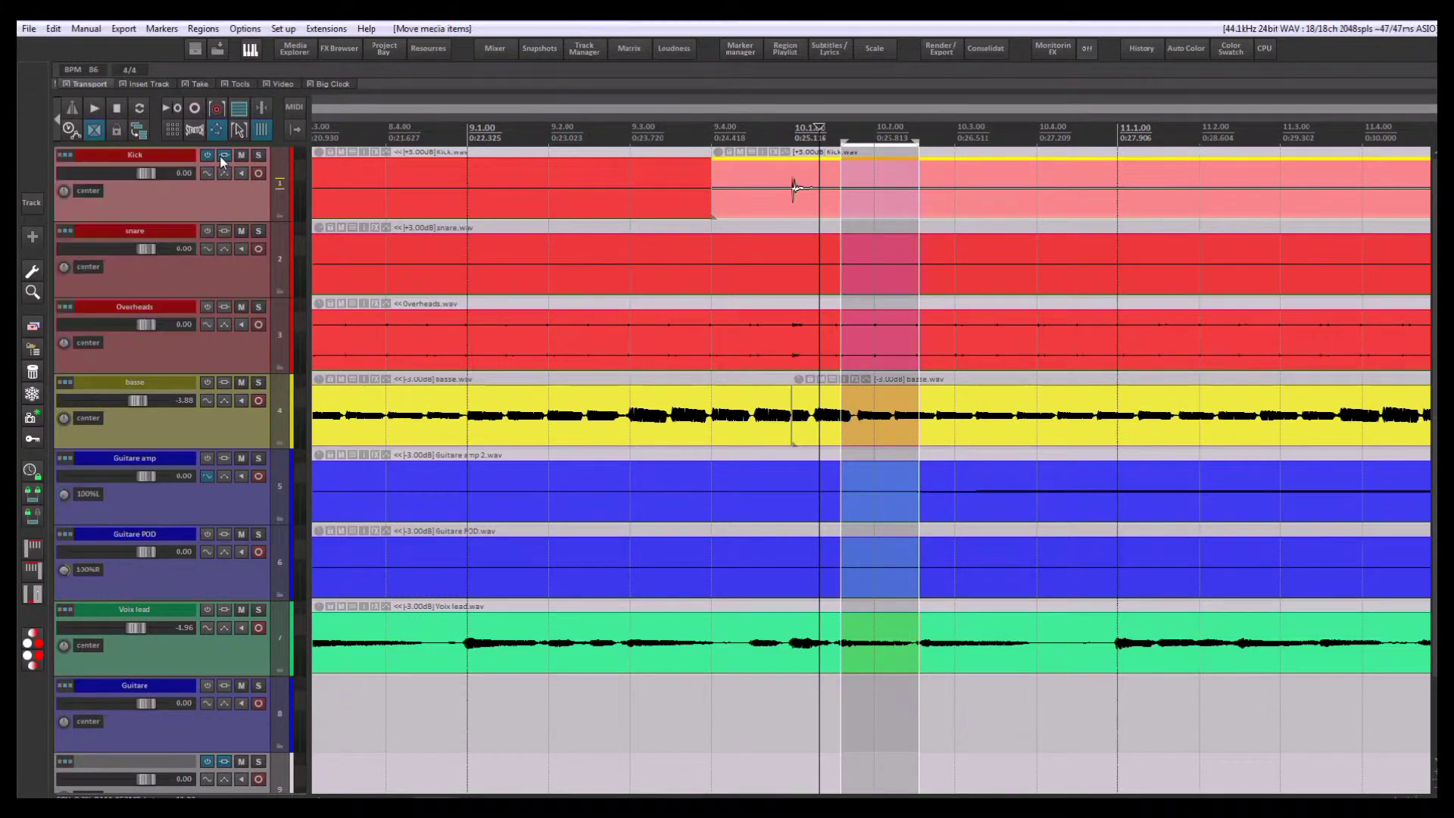
Move the second bass item slightly earlier than 10.1.00 so it crossfades with the end of the first bass item.
key("Page_Down")
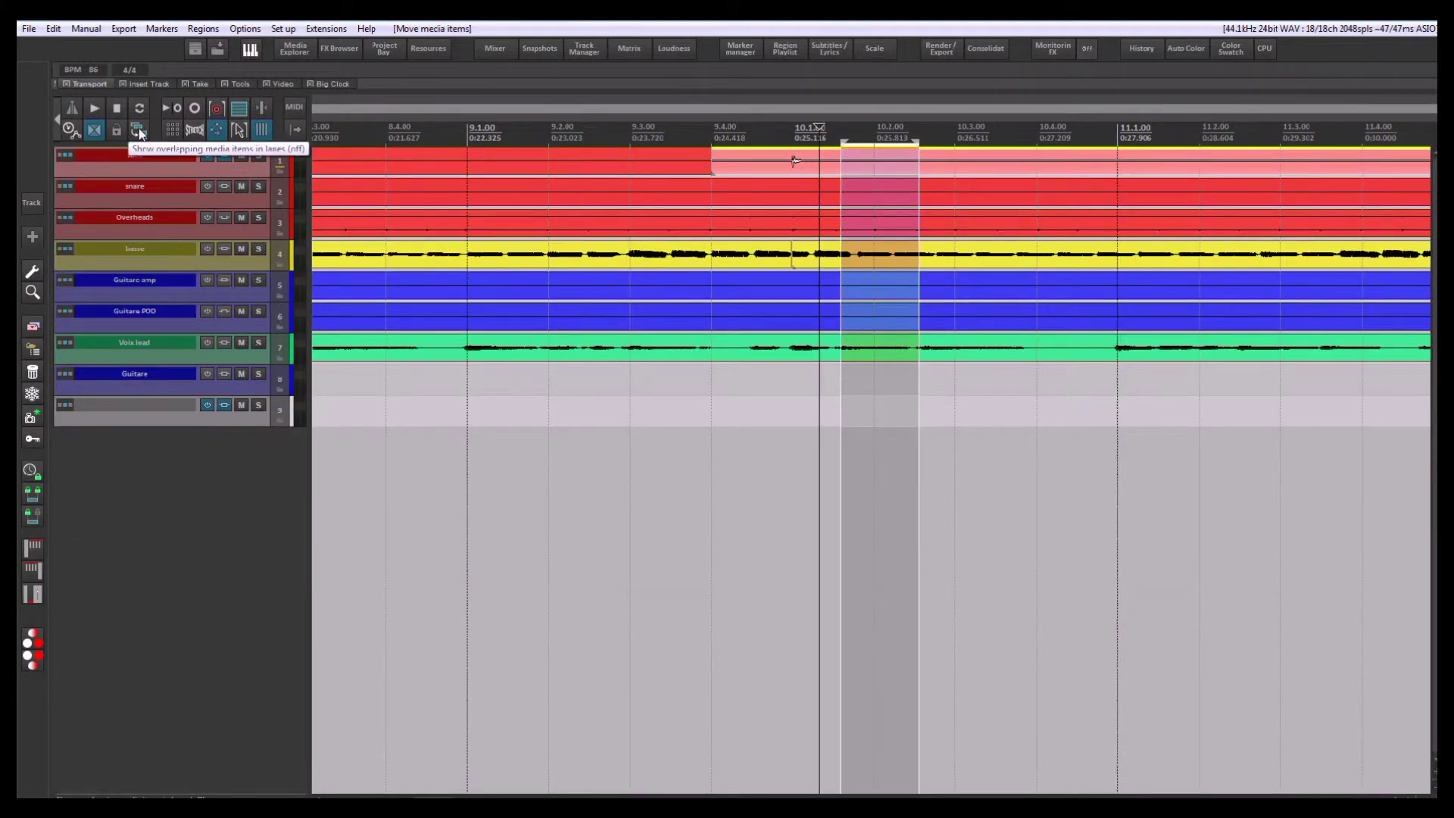
key("Page_Up")
key("Page_Up")
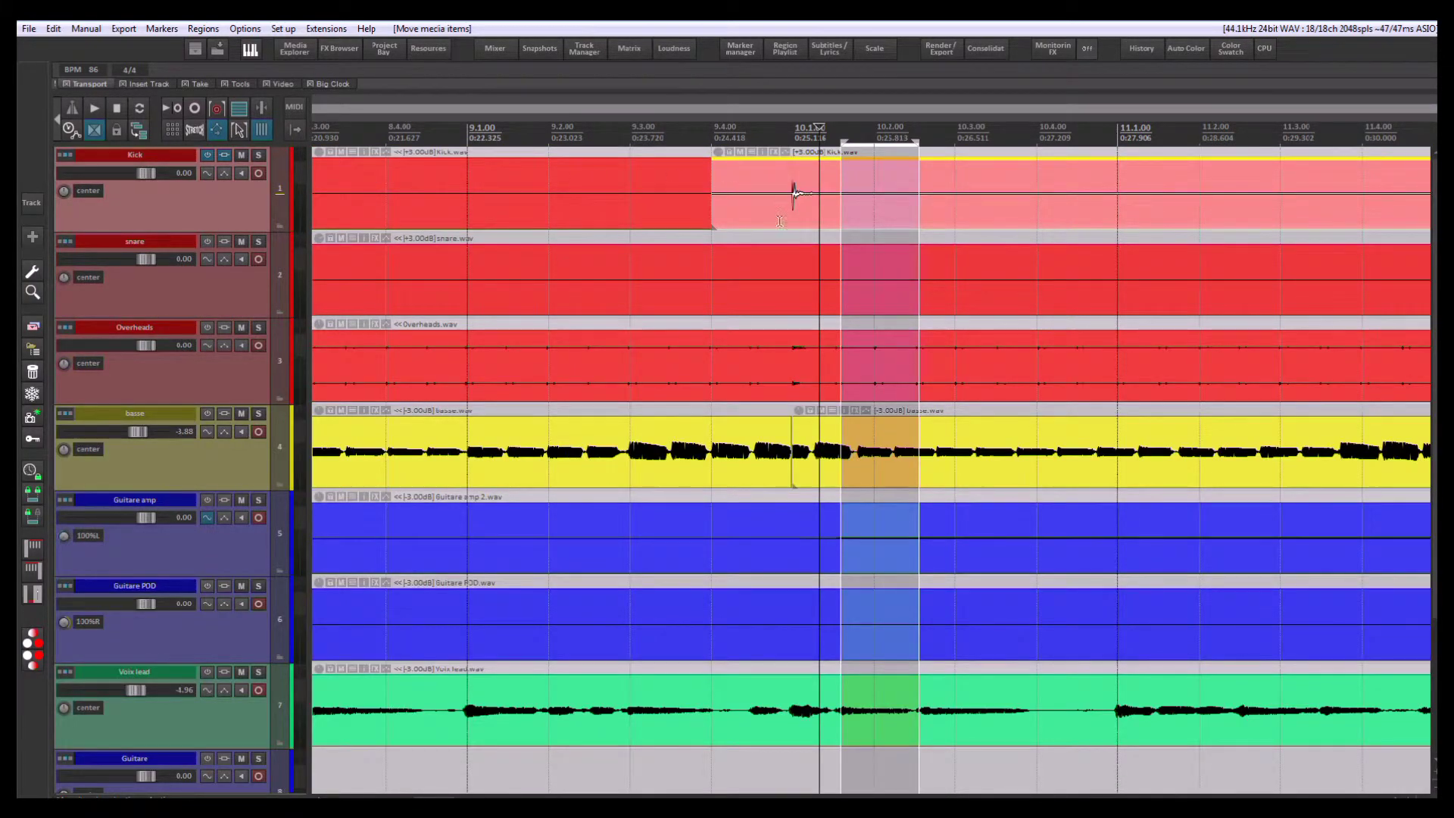
scroll(837, 438, "up", 4)
left_click_drag(769, 451, 727, 444)
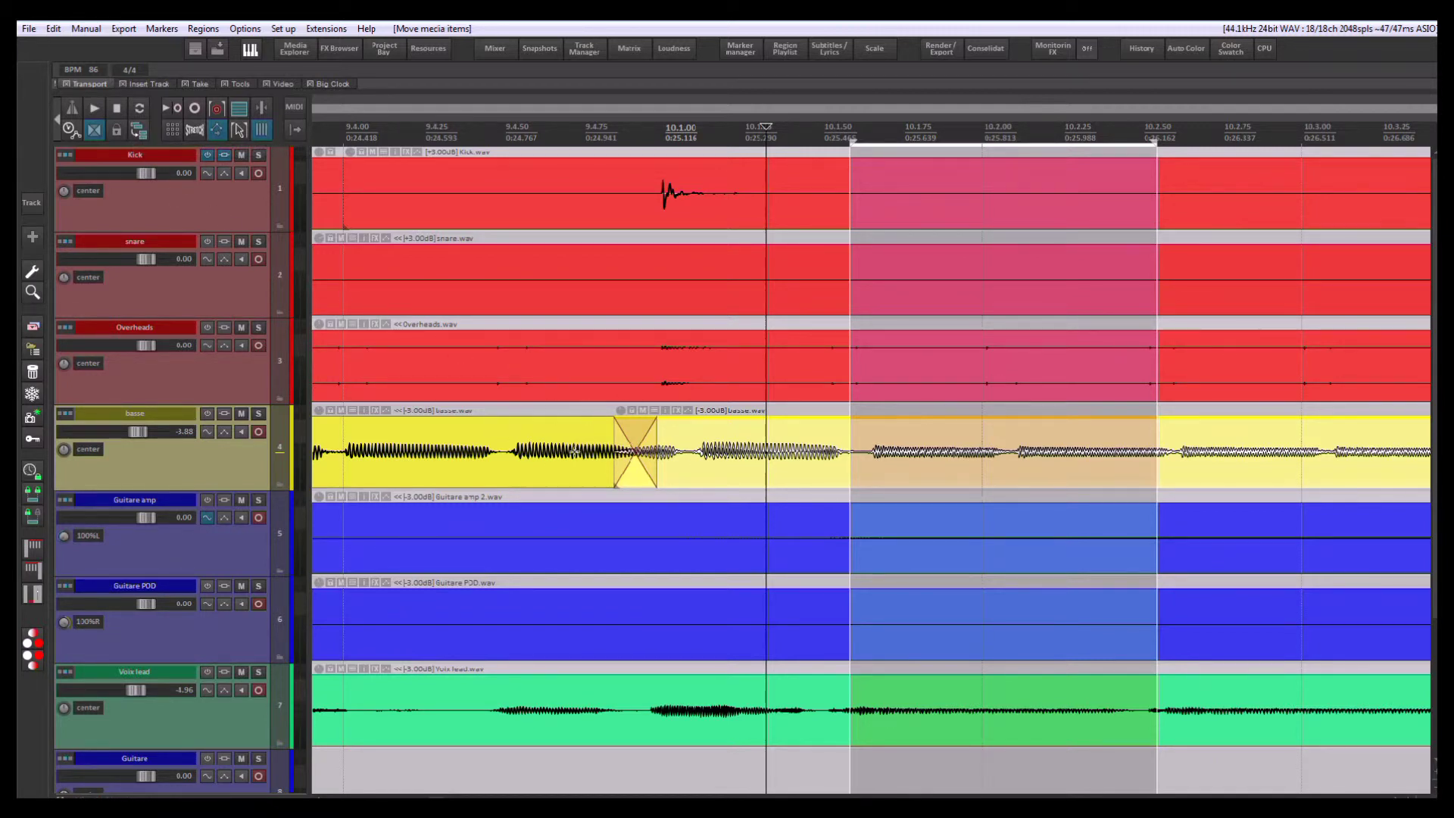
Show overlapping media items in lanes and extend the crossfade overlap between the two bass items slightly later.
left_click(139, 130)
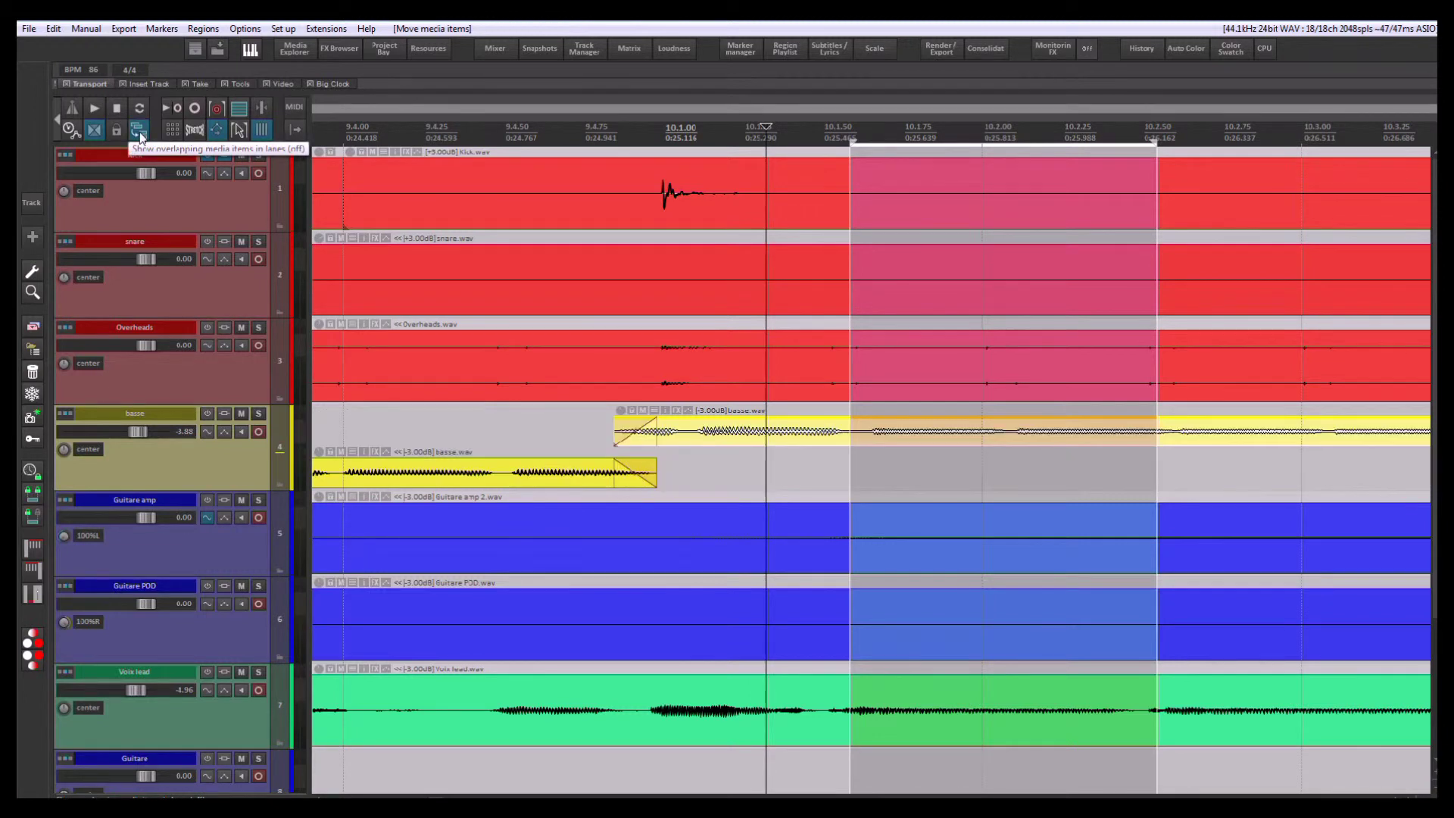
mouse_move(657, 431)
left_mouse_down()
mouse_move(629, 433)
mouse_move(698, 436)
mouse_move(668, 437)
left_mouse_up()
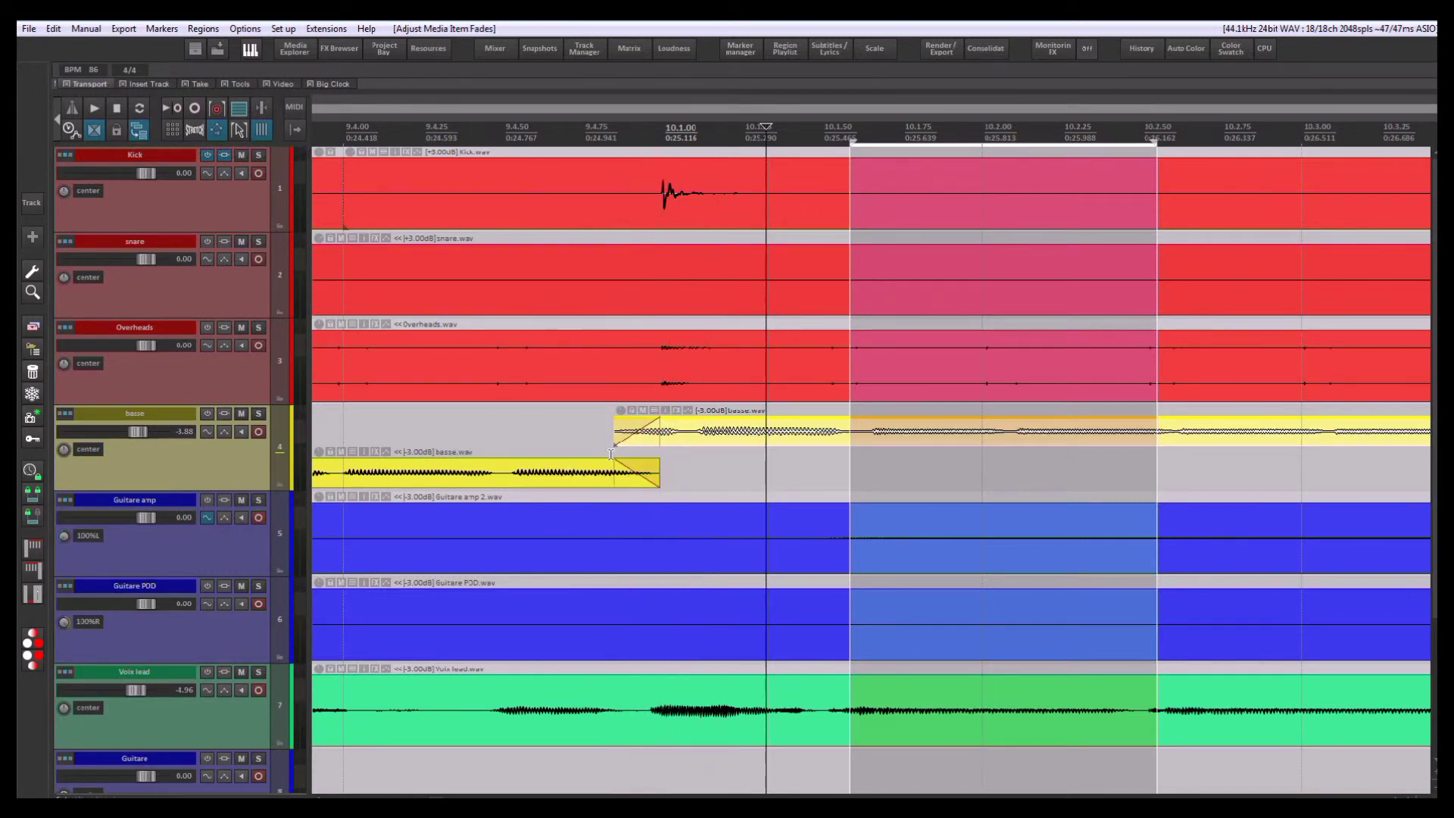
scroll(618, 459, "up", 4)
scroll(618, 459, "up", 5)
scroll(618, 458, "down", 4)
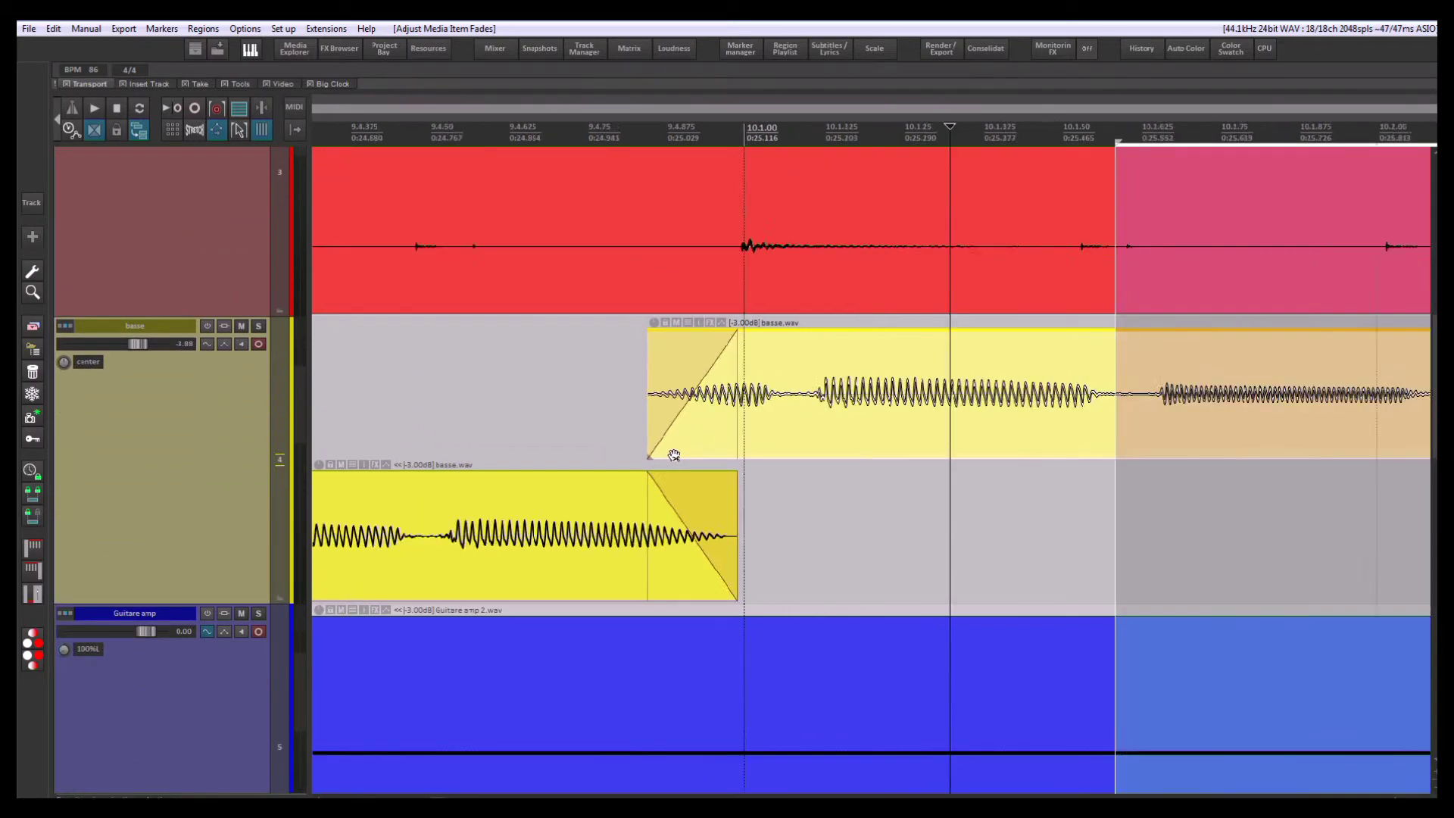